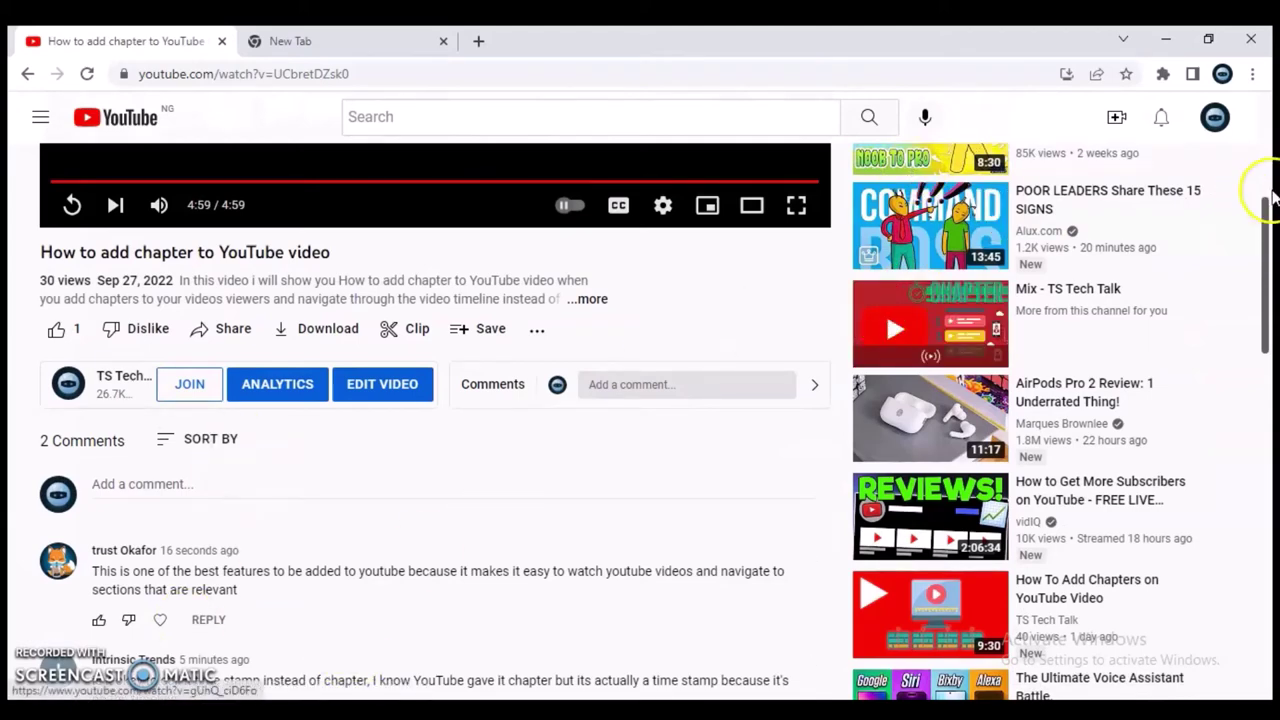
# Step: Scroll down the watch page to the three viewer comments about chapters
pyautogui.moveTo(1270, 235); pyautogui.dragTo(1269, 298)
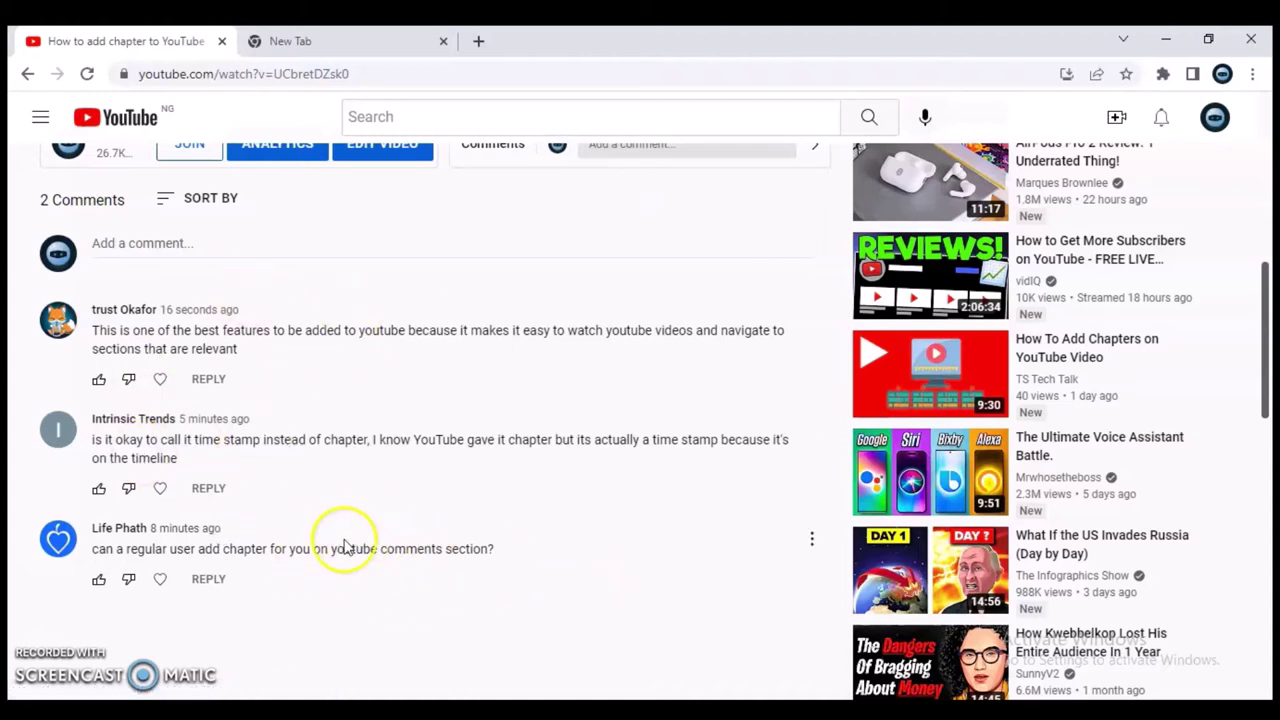
# Step: Sort the comments by Newest first
pyautogui.click(166, 200)
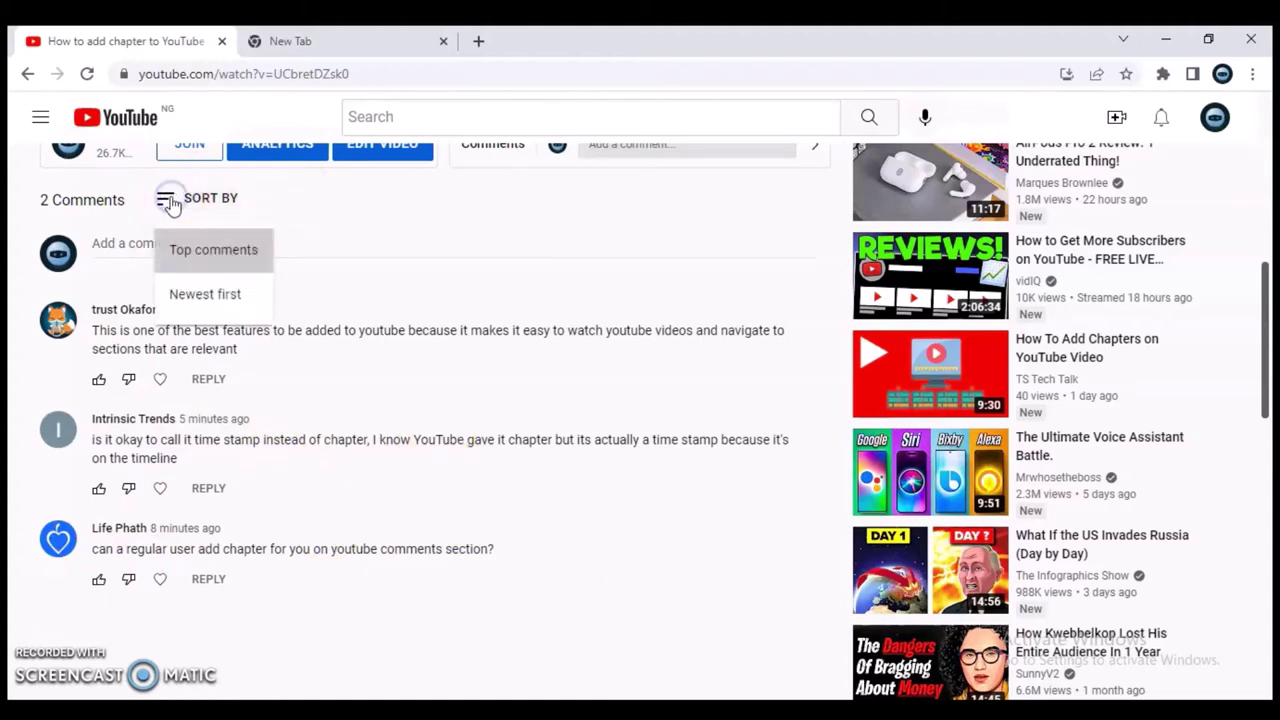
pyautogui.click(208, 291)
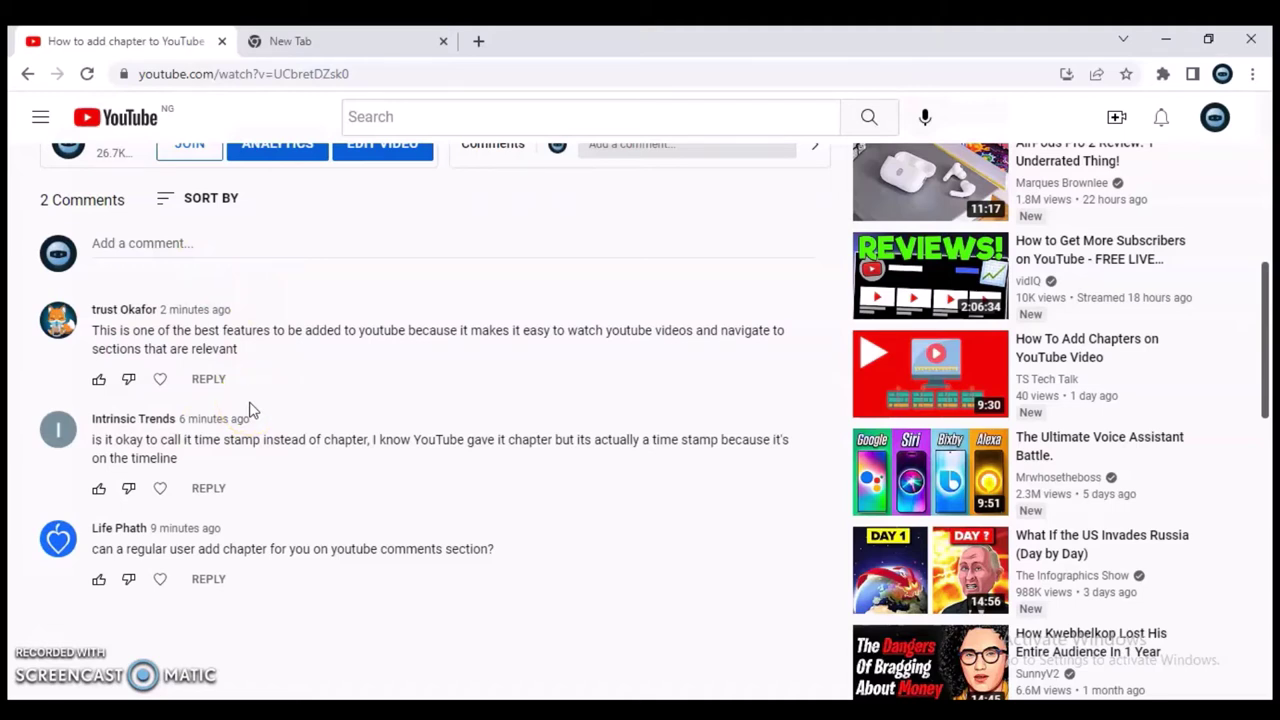
pyautogui.click(165, 199)
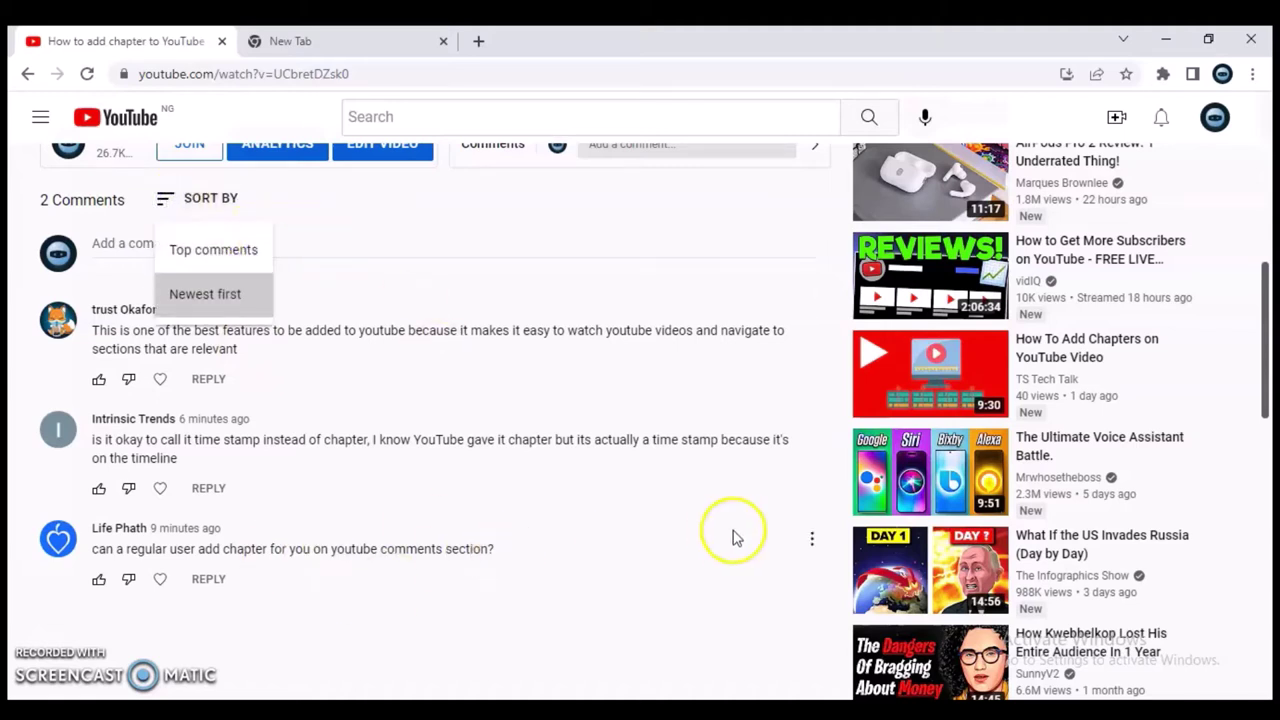
pyautogui.click(689, 583)
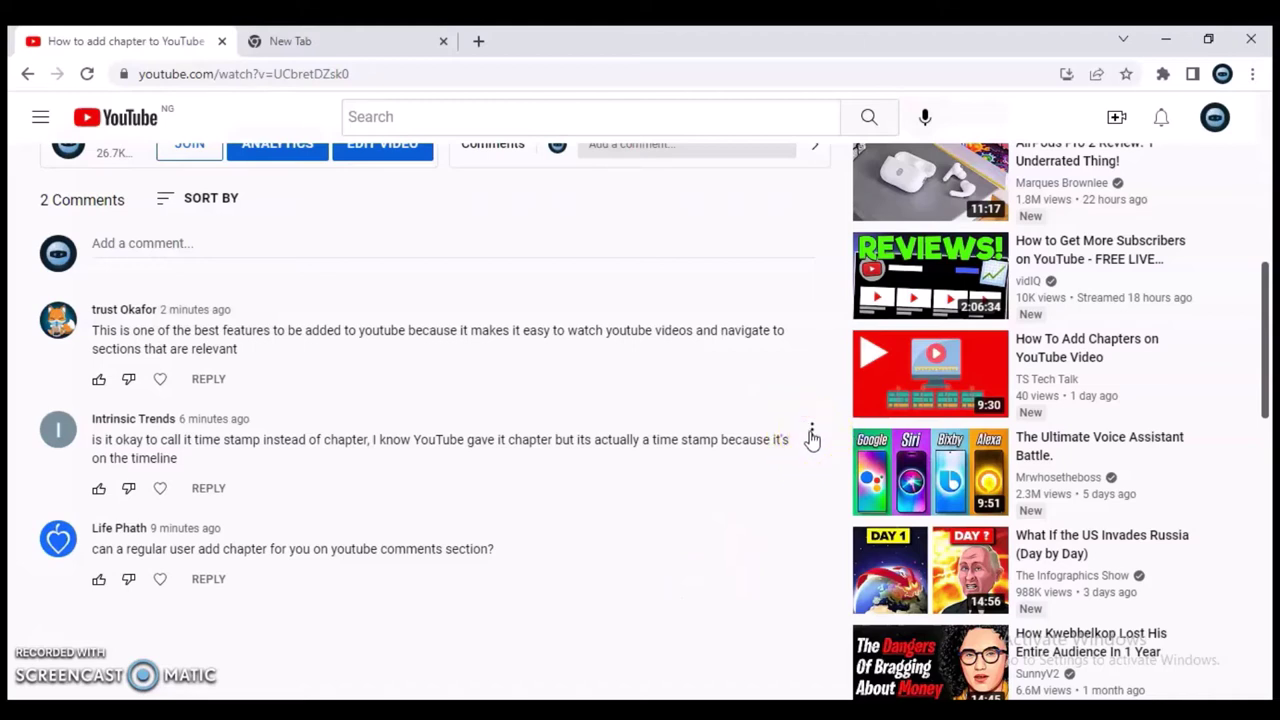
# Step: Pin the time-stamp question comment and highlight its pinned-by label
pyautogui.click(810, 435)
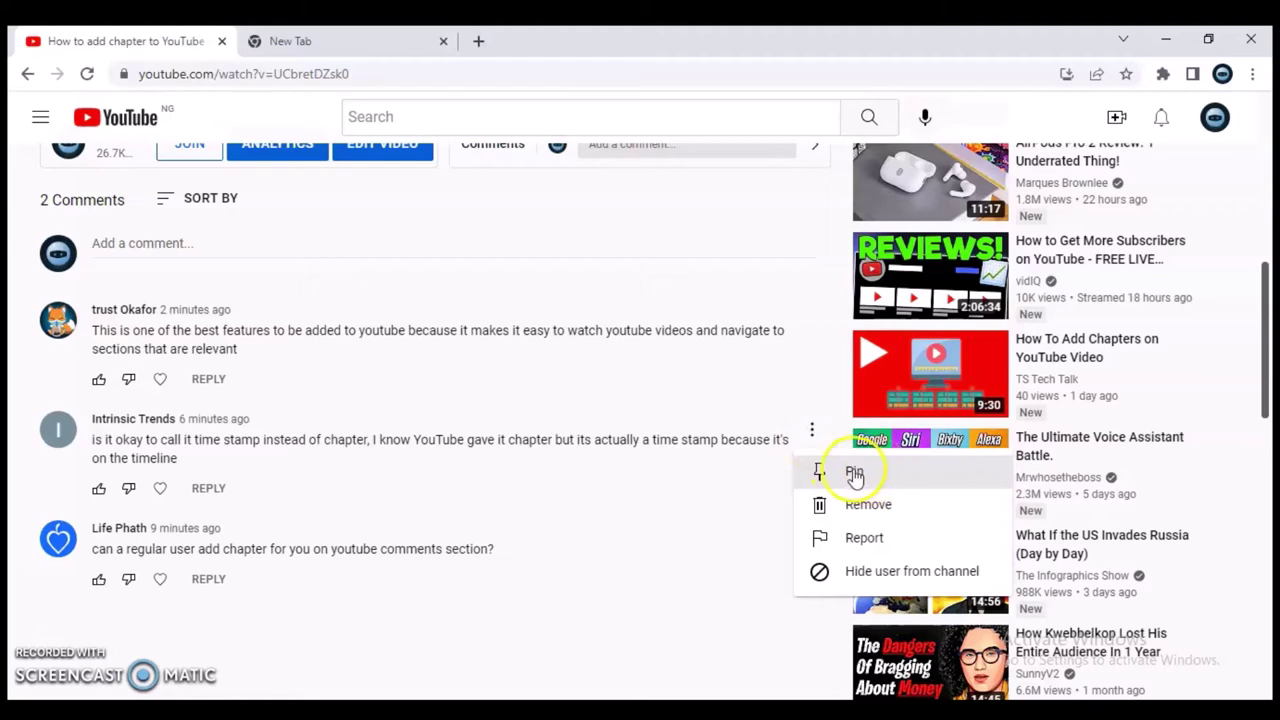
pyautogui.click(853, 474)
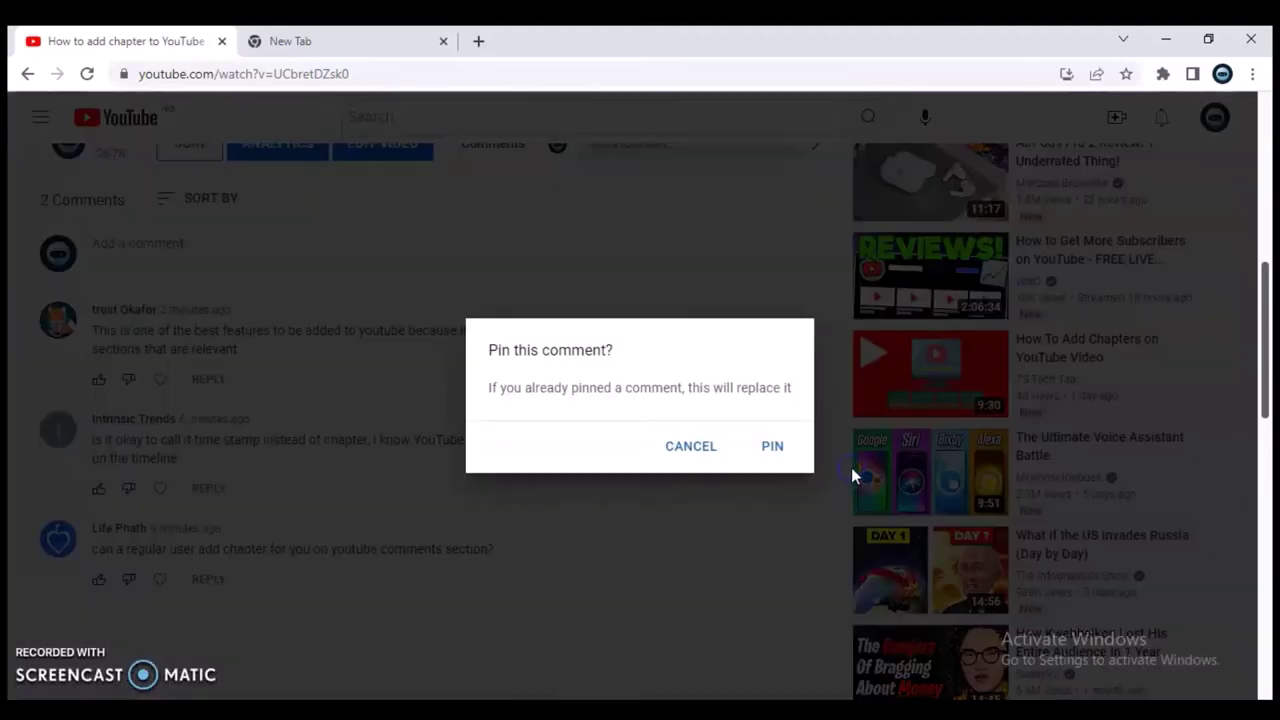
pyautogui.click(773, 450)
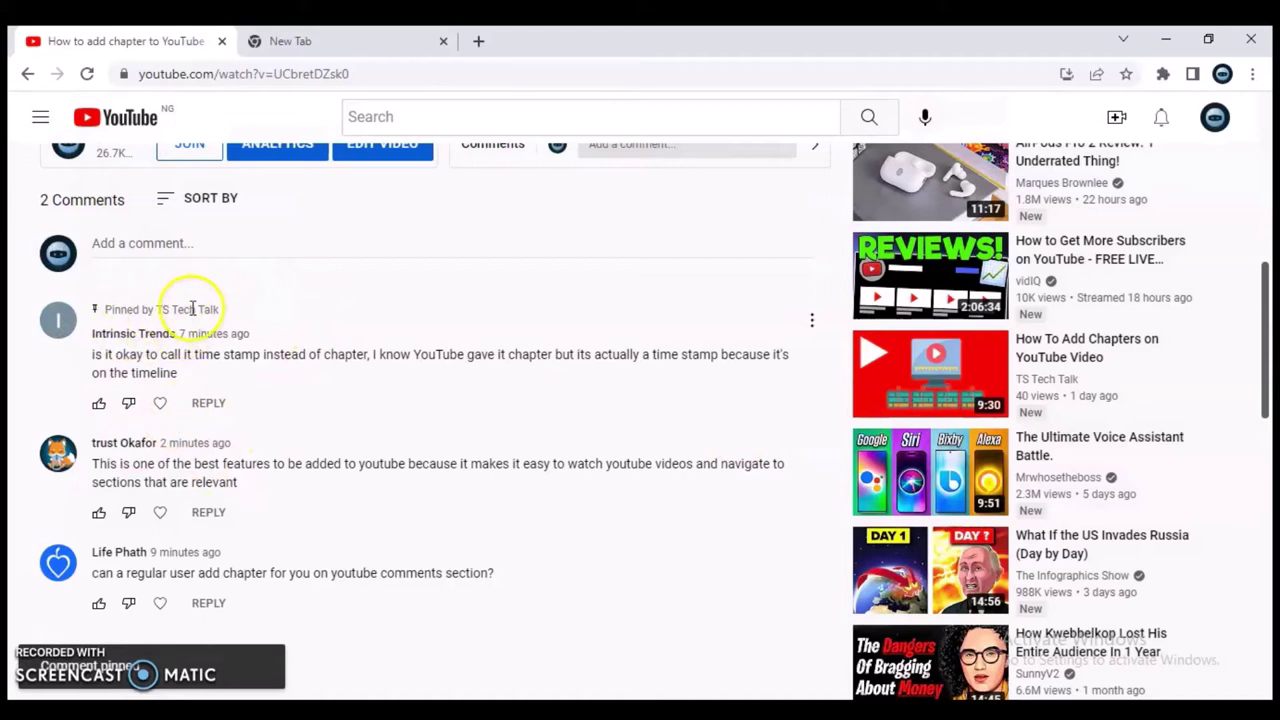
pyautogui.moveTo(238, 316); pyautogui.dragTo(100, 316)
# Step: Post a comment directing viewers to the youtu.be link for adding chapters on mobile
pyautogui.click(223, 246)
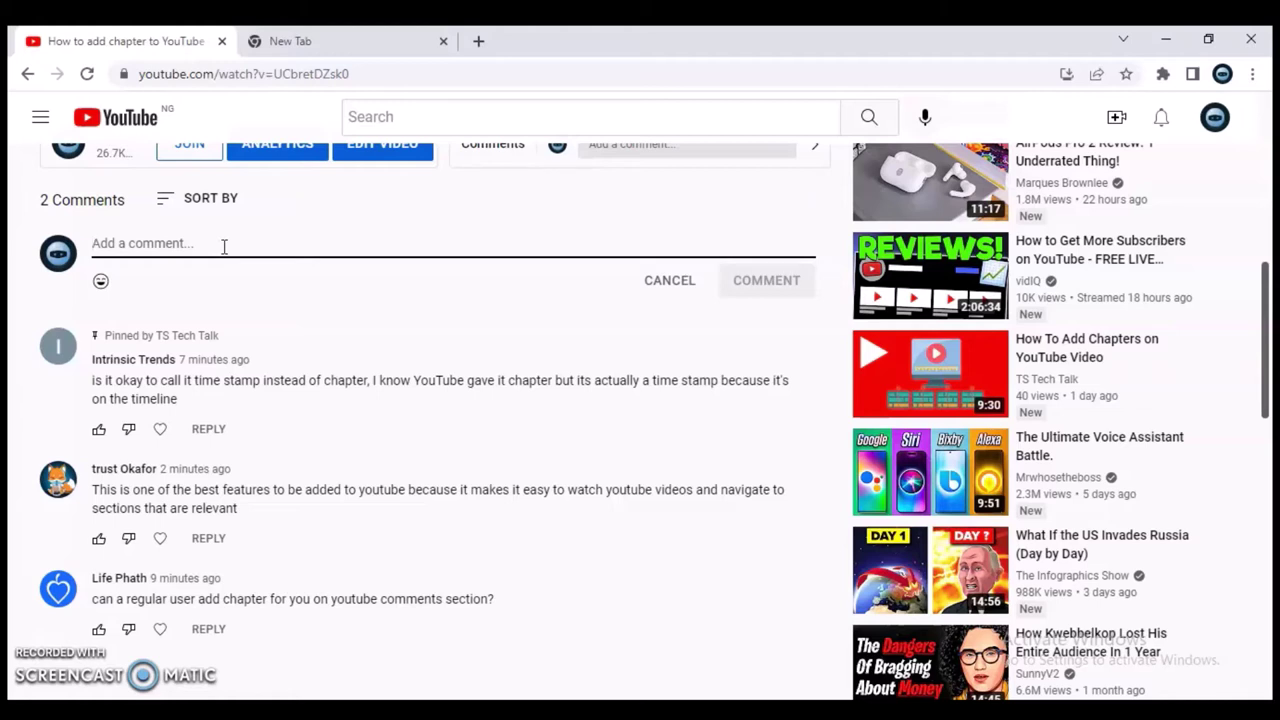
pyautogui.click(196, 237)
pyautogui.write('Th')
pyautogui.press('BackSpace')
pyautogui.write('To')
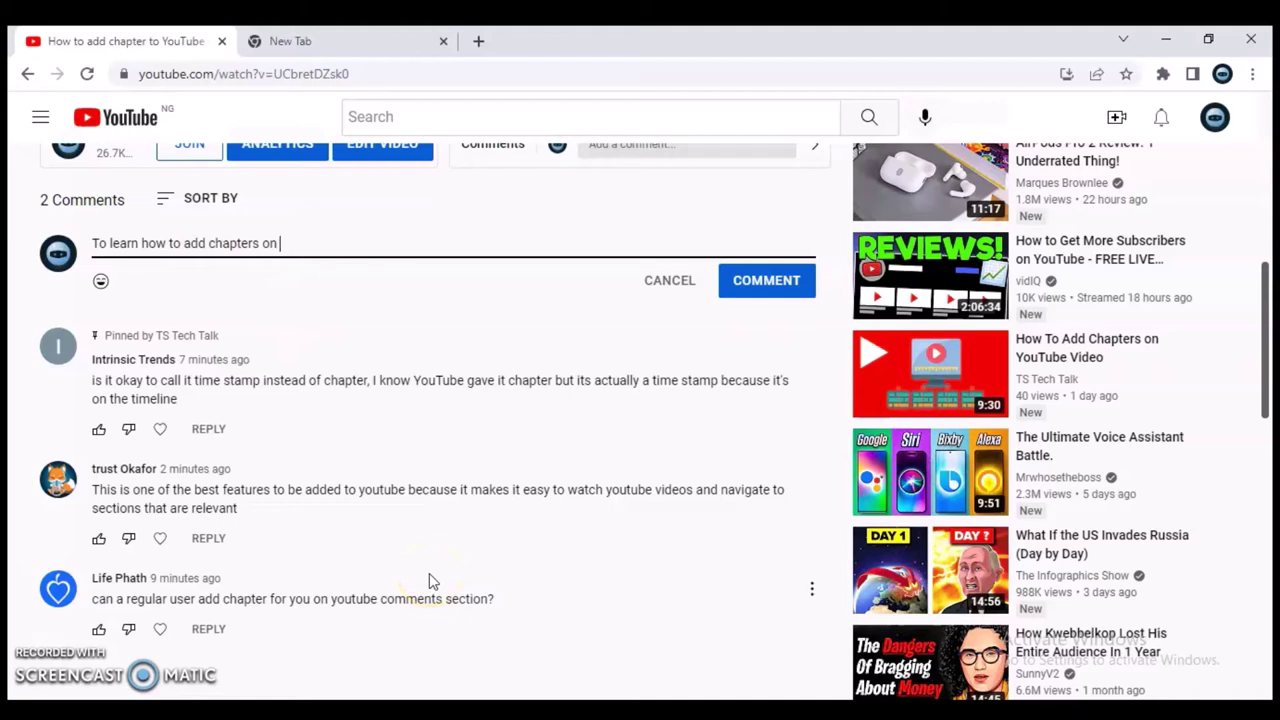
pyautogui.write('Mobile to your youtu')
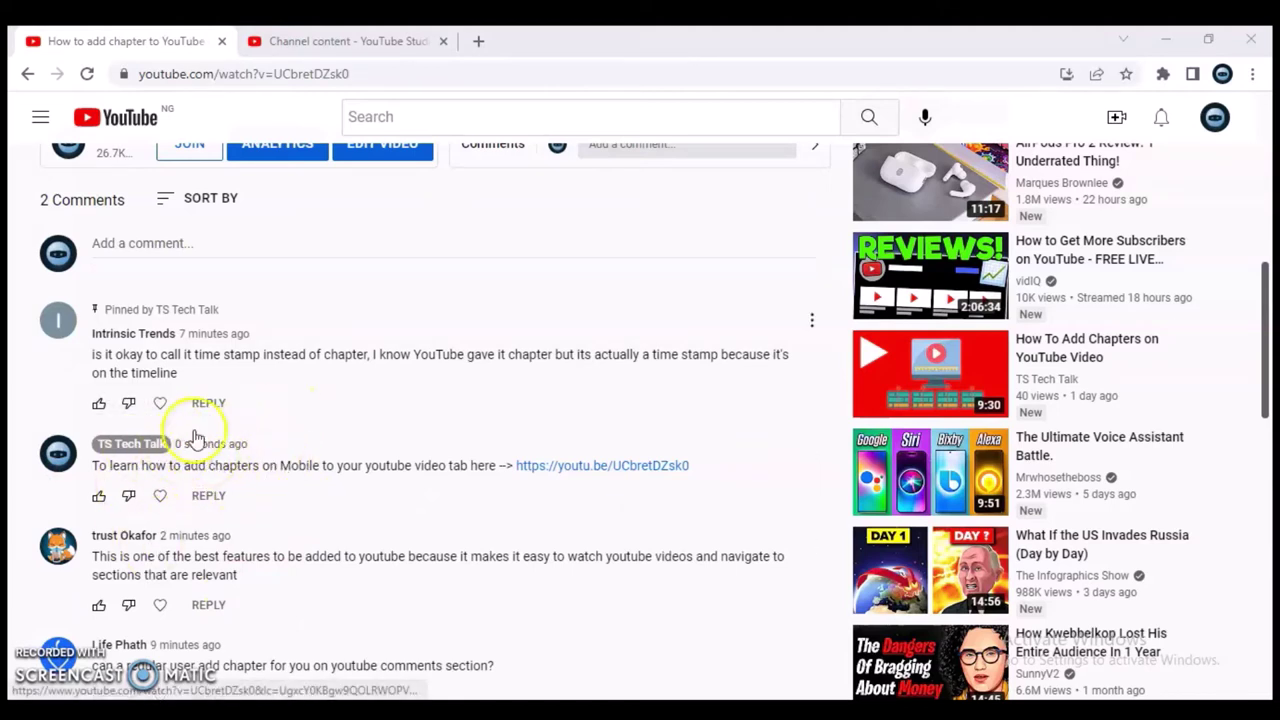
# Step: Switch the comment order to Top comments, then back to Newest first
pyautogui.click(190, 202)
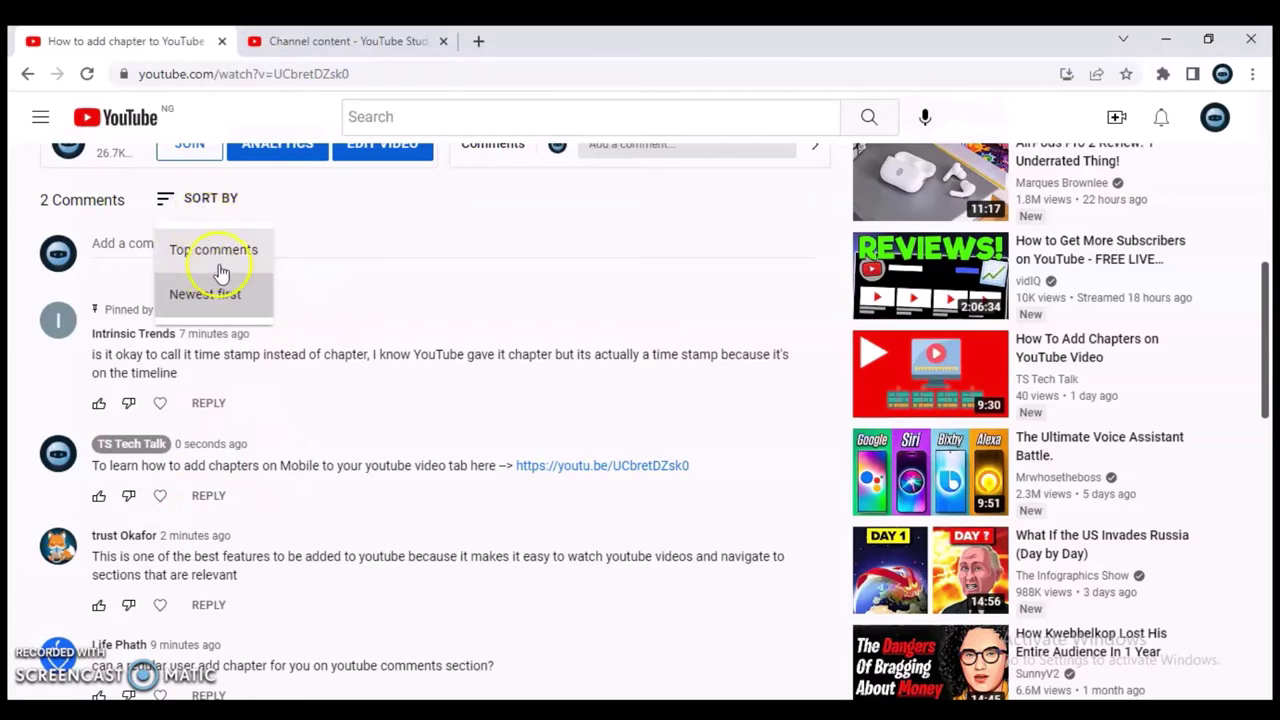
pyautogui.click(213, 260)
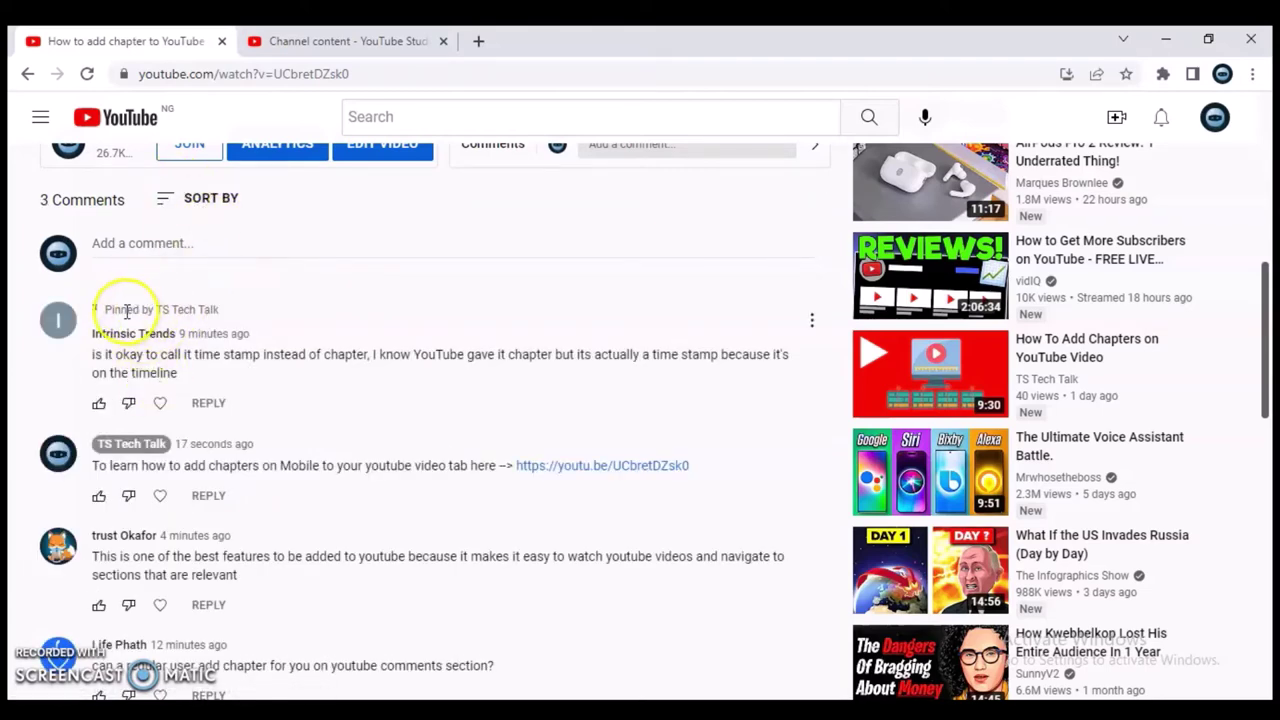
pyautogui.click(195, 200)
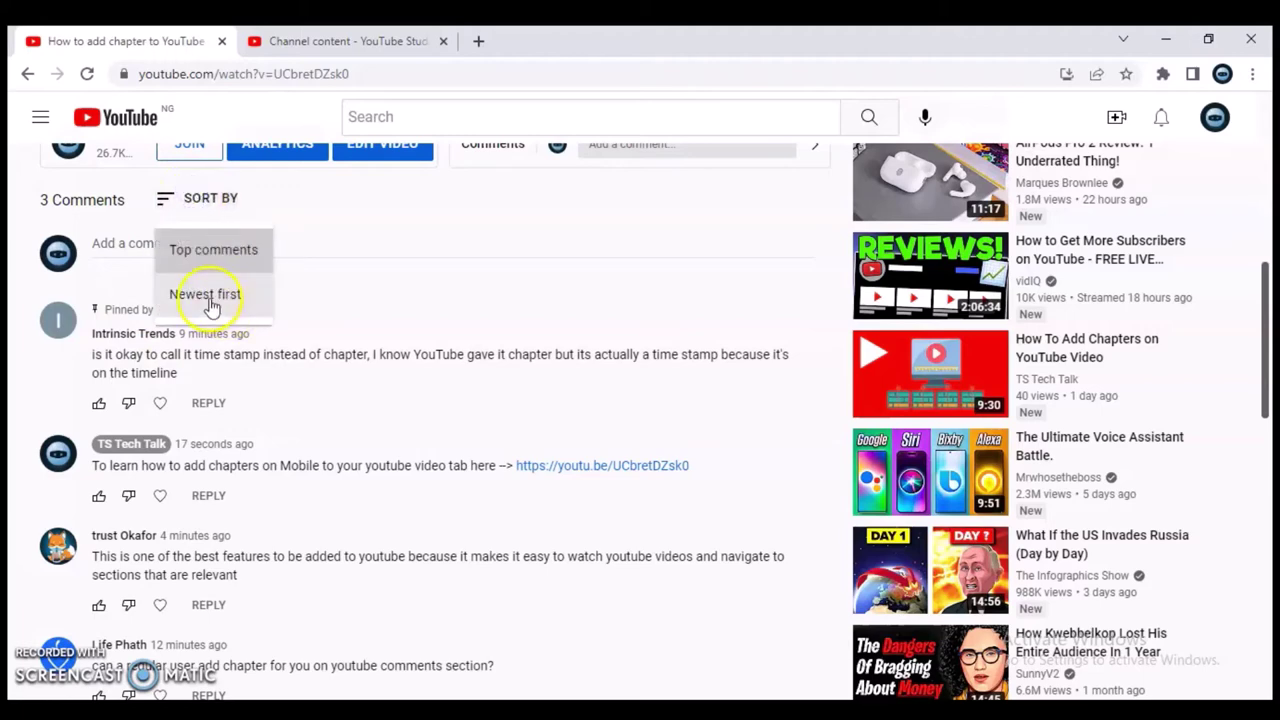
pyautogui.click(207, 293)
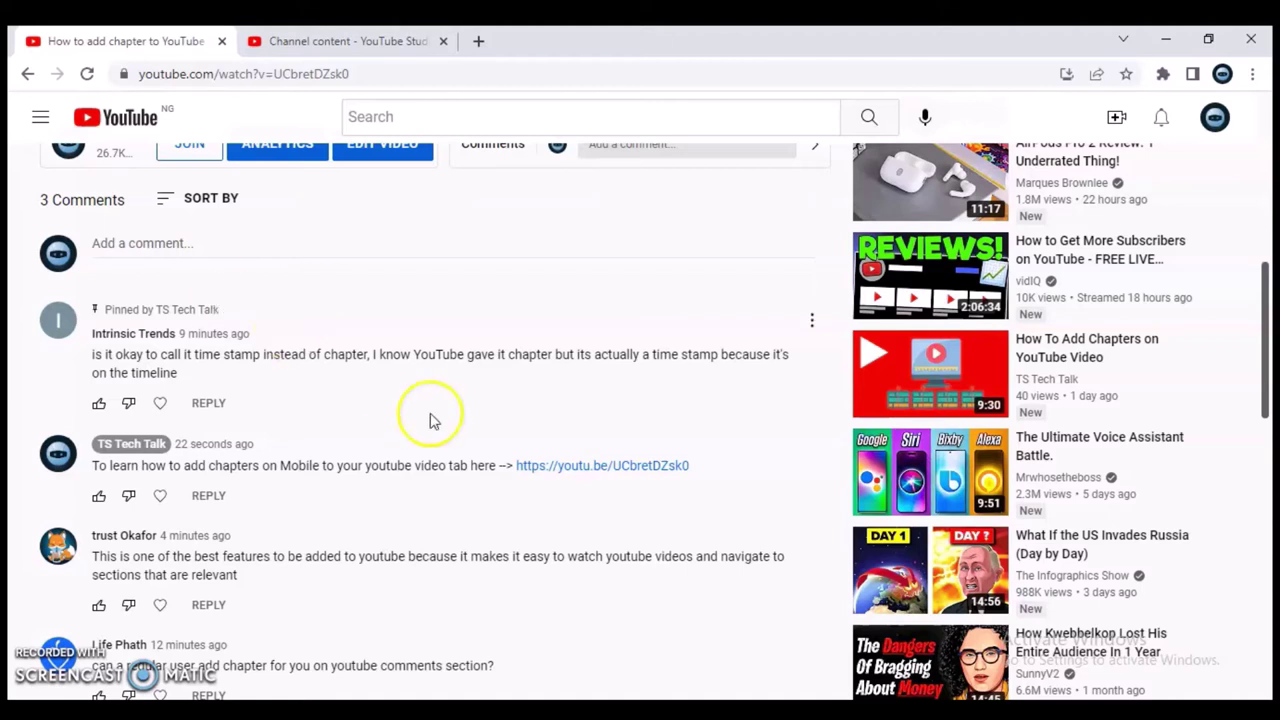
# Step: Unpin the viewer's time-stamp comment
pyautogui.click(811, 322)
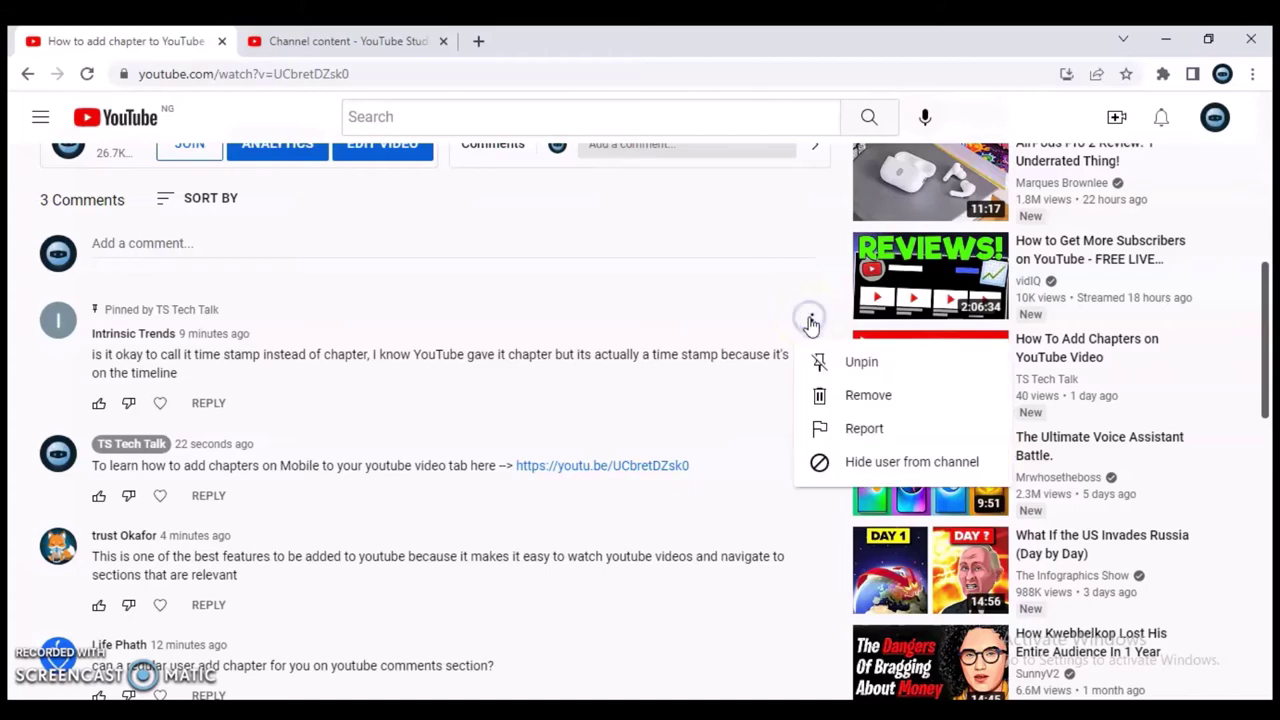
pyautogui.click(858, 367)
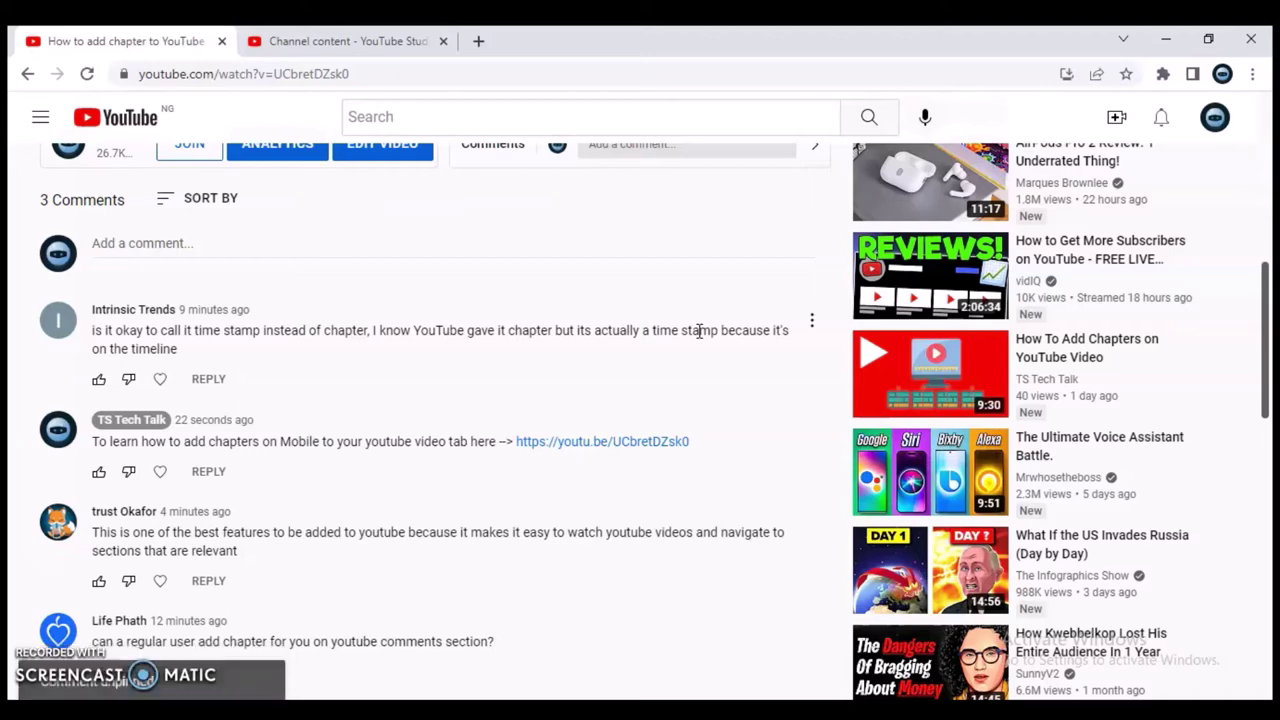
pyautogui.click(178, 213)
# Step: Sort by Top comments and pin the channel's own mobile-chapters link comment
pyautogui.click(226, 252)
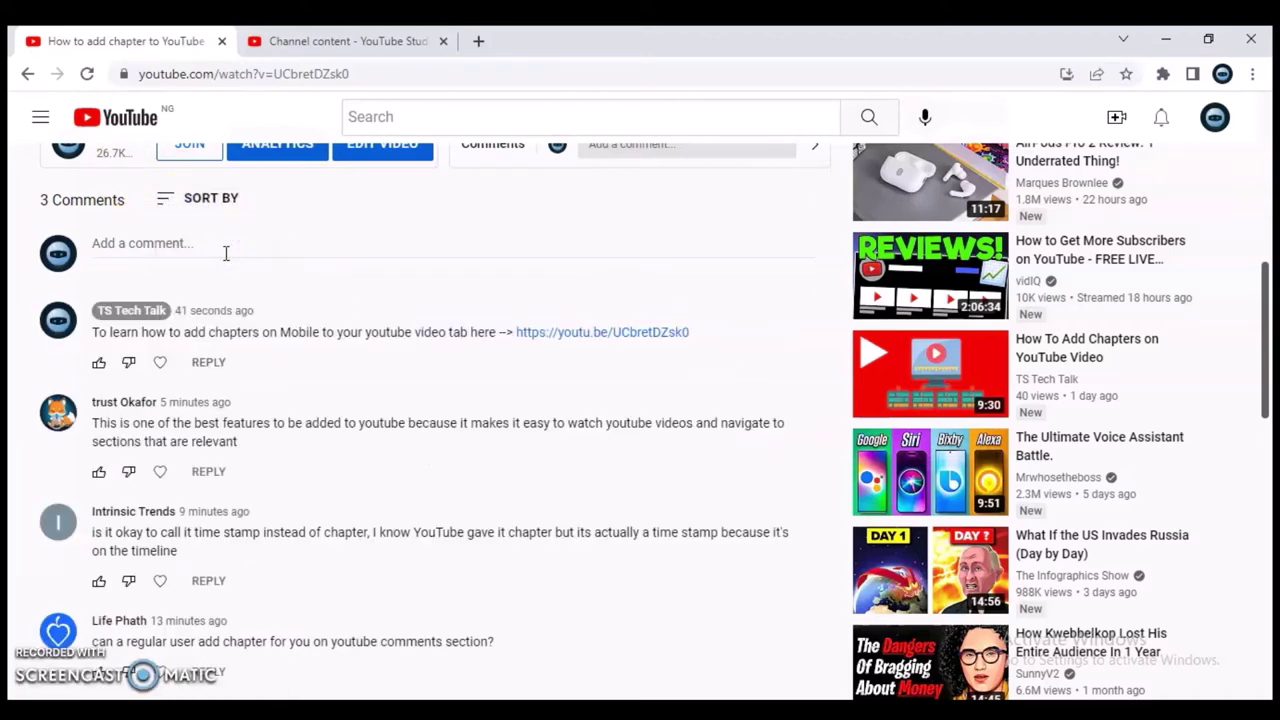
pyautogui.click(814, 318)
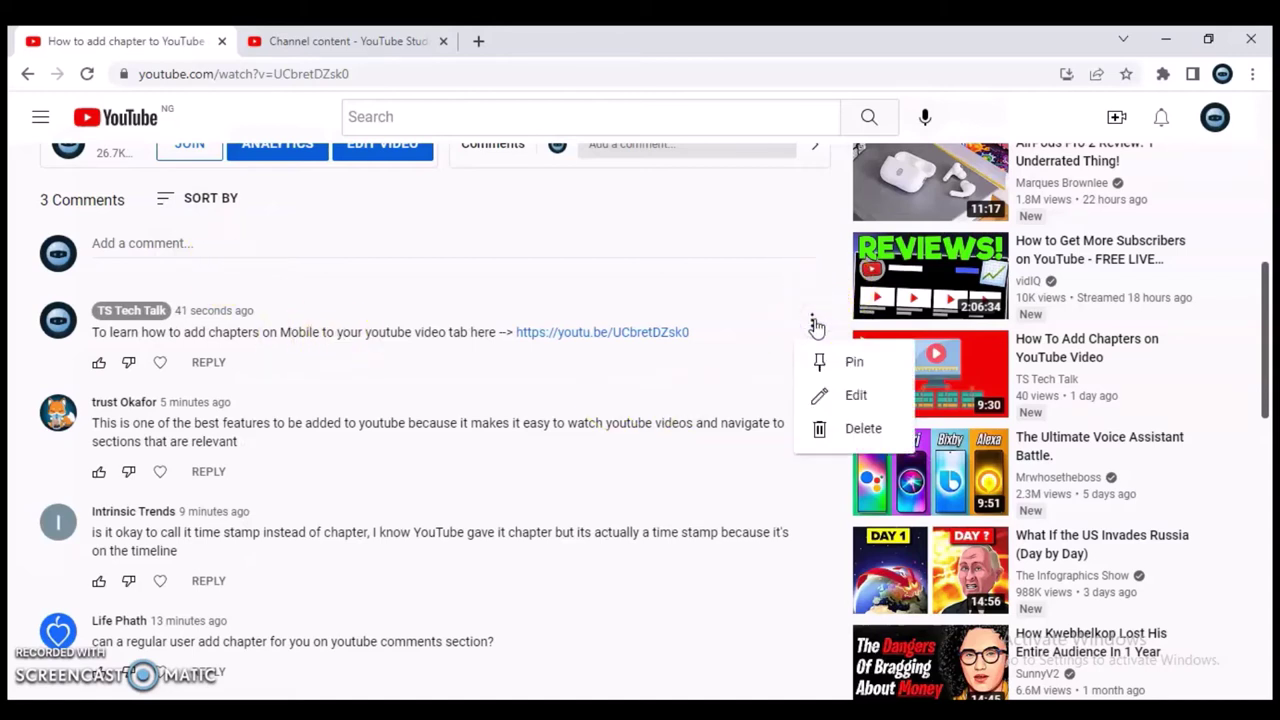
pyautogui.click(832, 362)
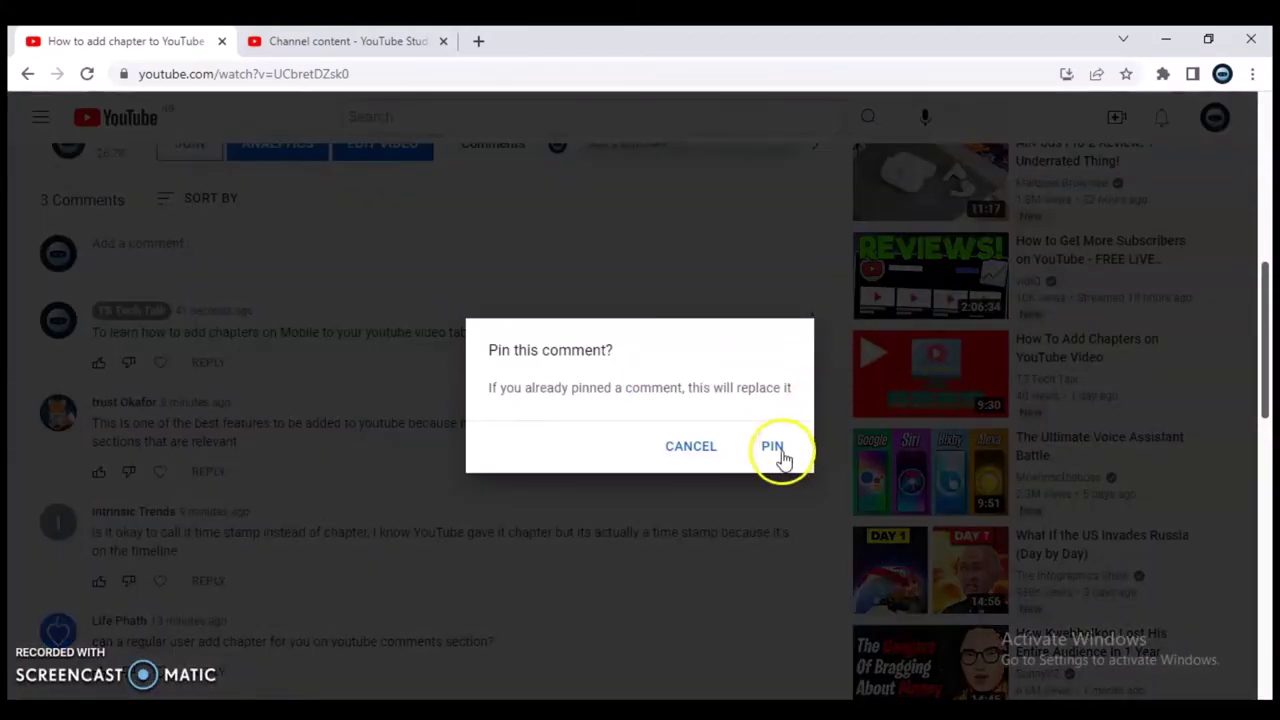
pyautogui.click(778, 449)
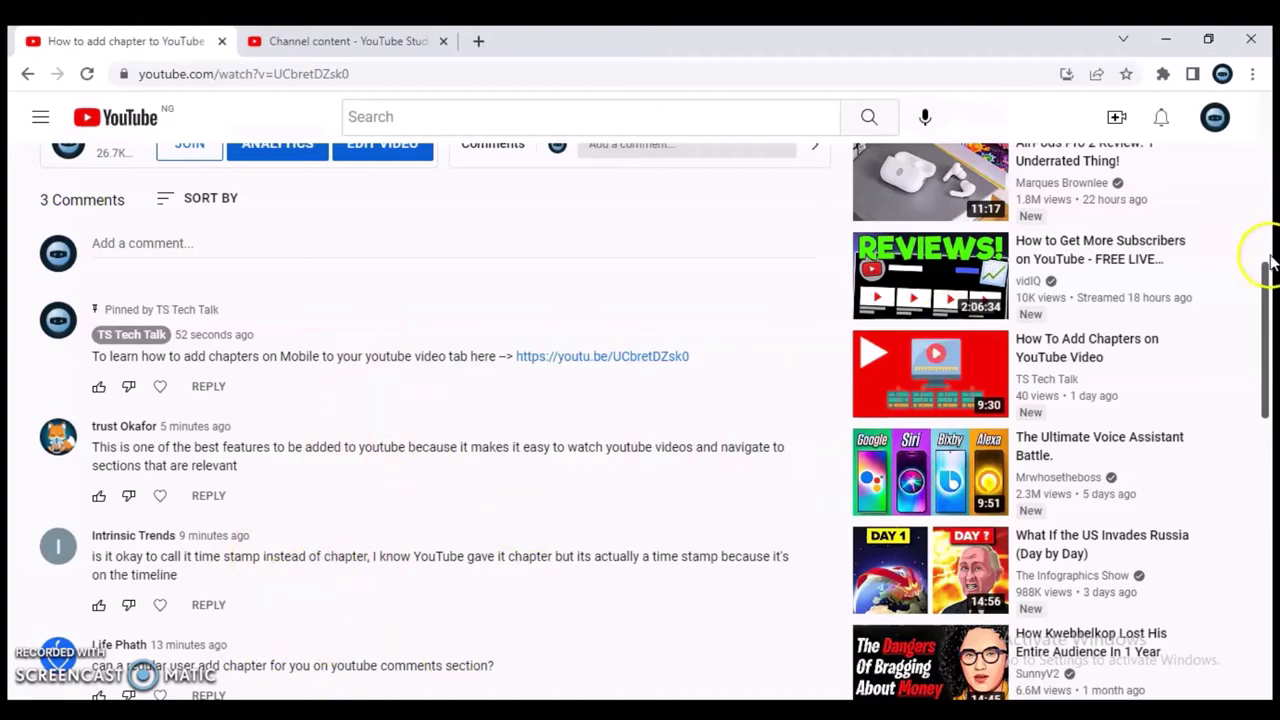
# Step: Like and heart the regular-users chapters question and the time-stamp comment
pyautogui.moveTo(1266, 300)
pyautogui.mouseDown()
pyautogui.moveTo(1266, 351)
pyautogui.moveTo(1264, 306)
pyautogui.mouseUp()
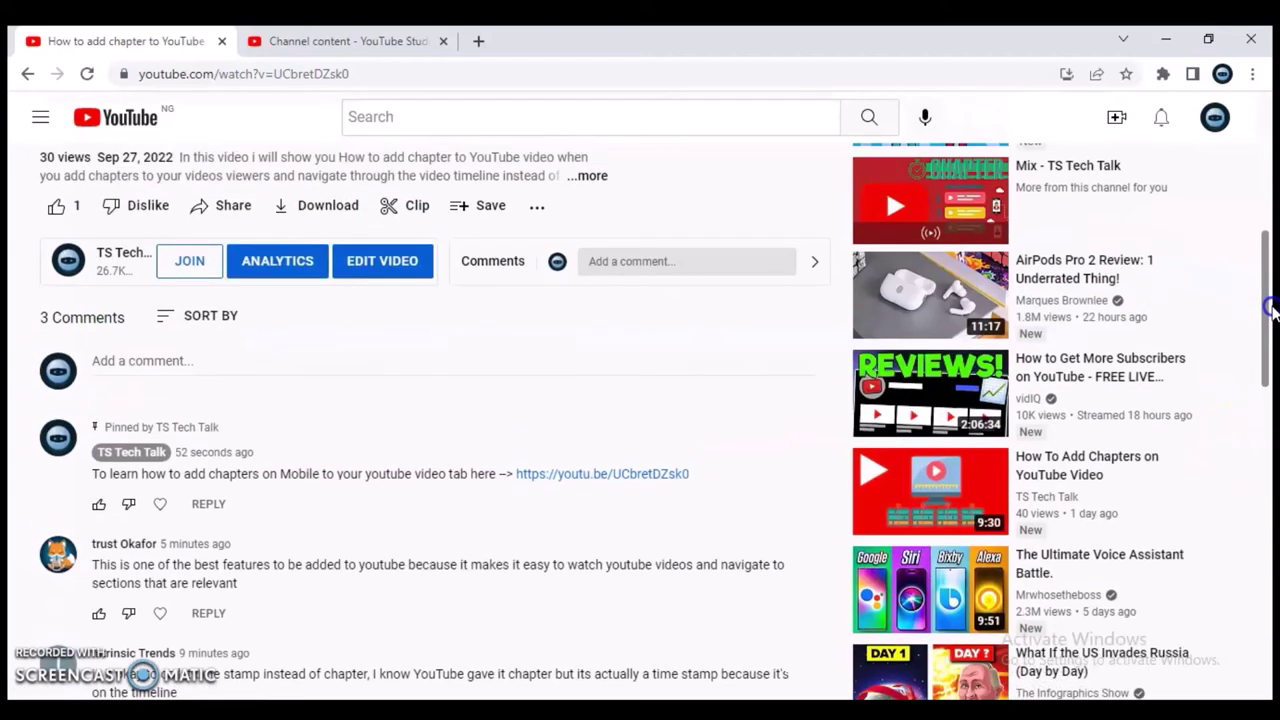
pyautogui.click(198, 318)
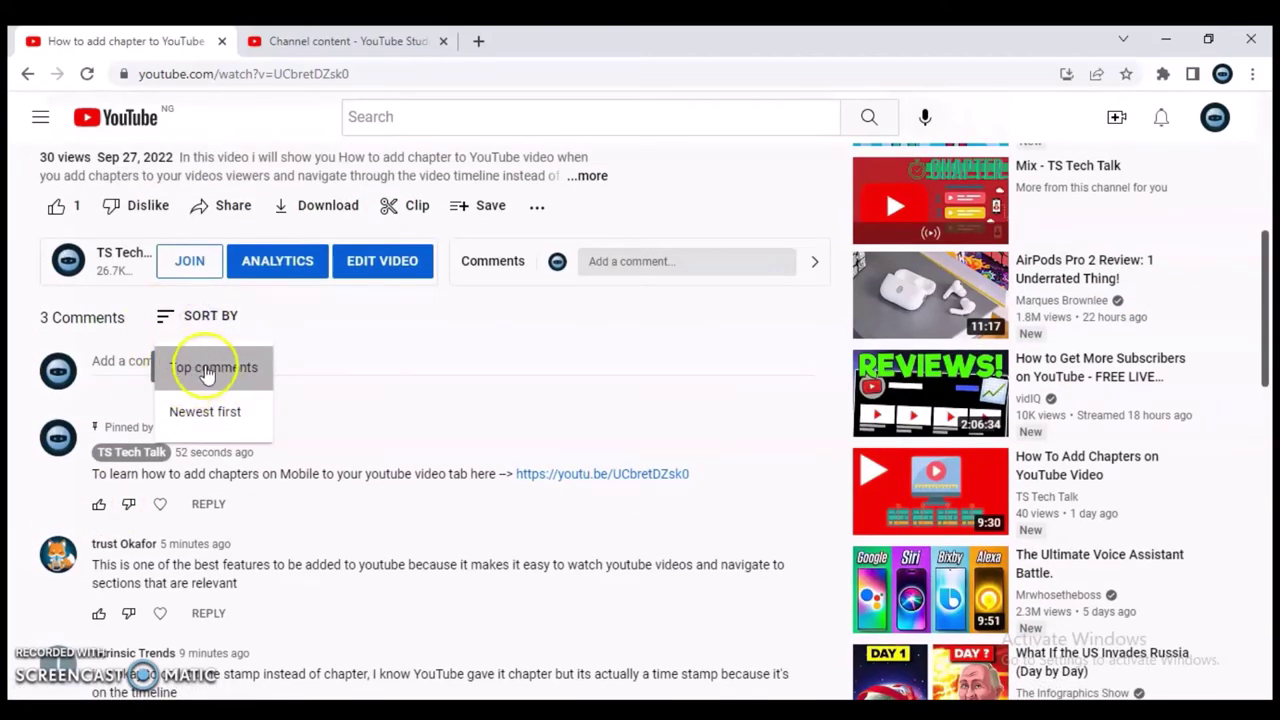
pyautogui.click(686, 369)
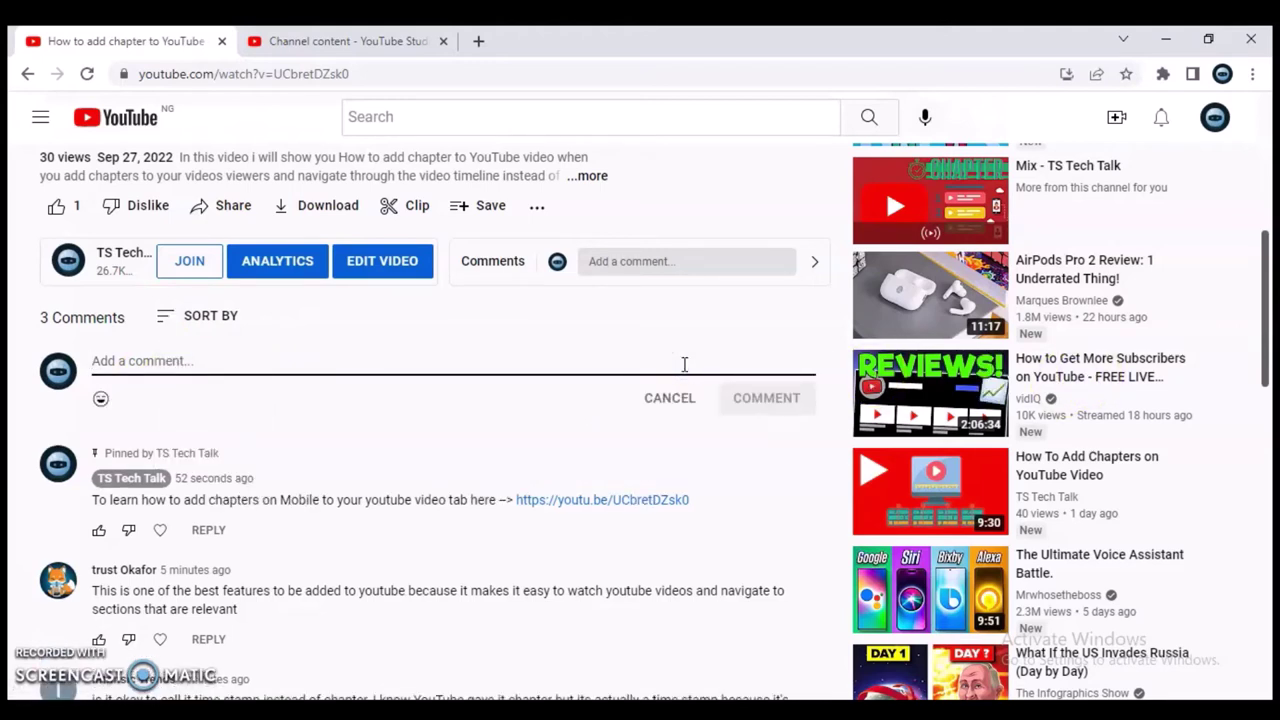
pyautogui.moveTo(1264, 334); pyautogui.dragTo(1272, 410)
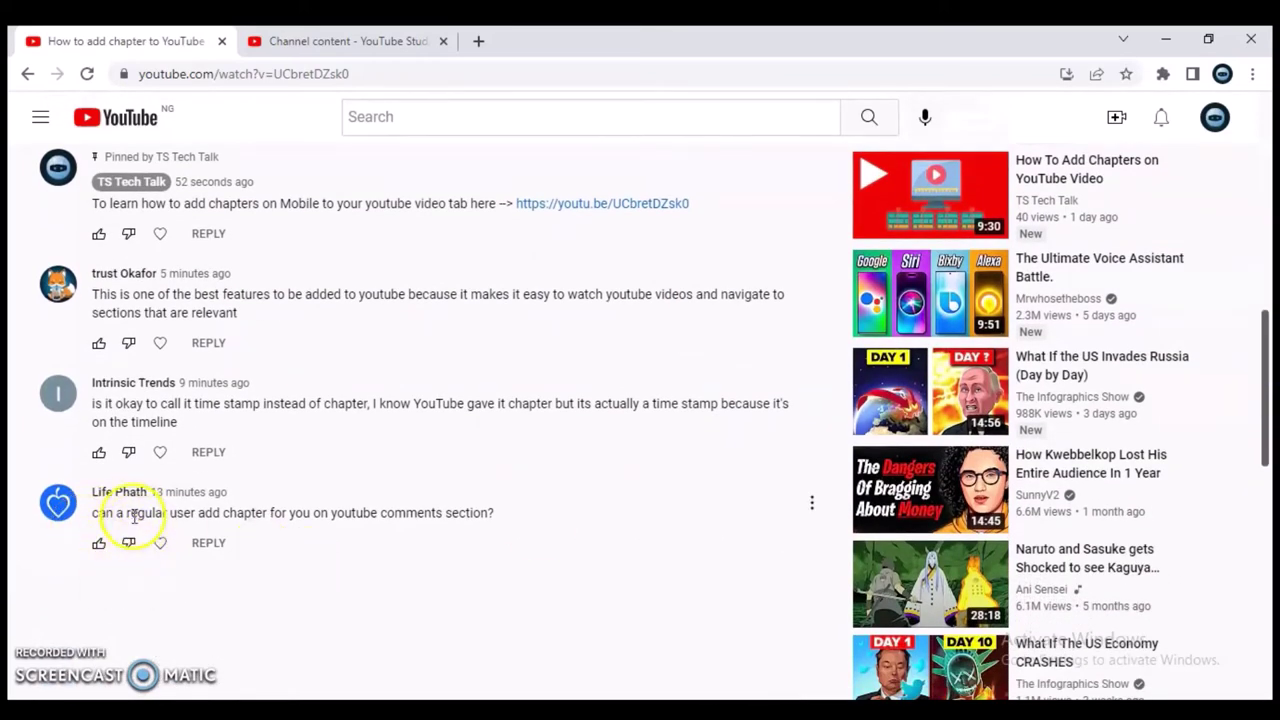
pyautogui.click(99, 543)
pyautogui.click(174, 545)
pyautogui.click(99, 452)
pyautogui.click(174, 454)
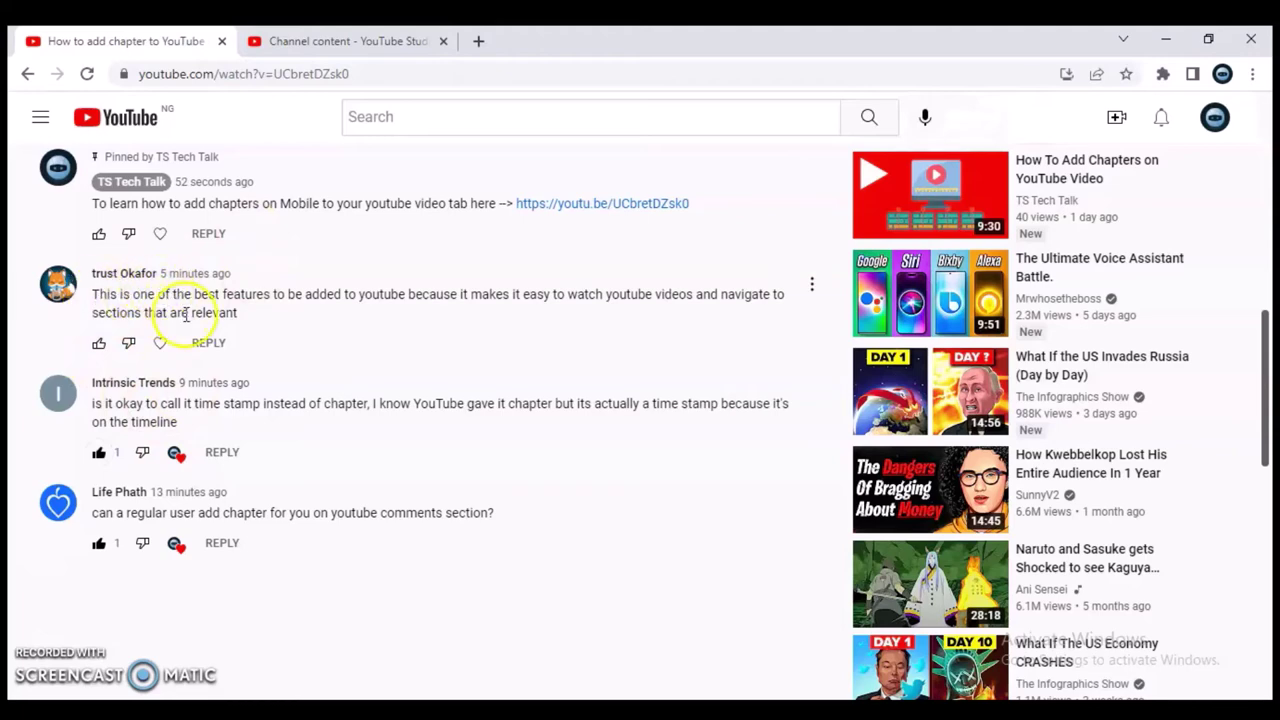
pyautogui.scroll(1, 1268, 365)
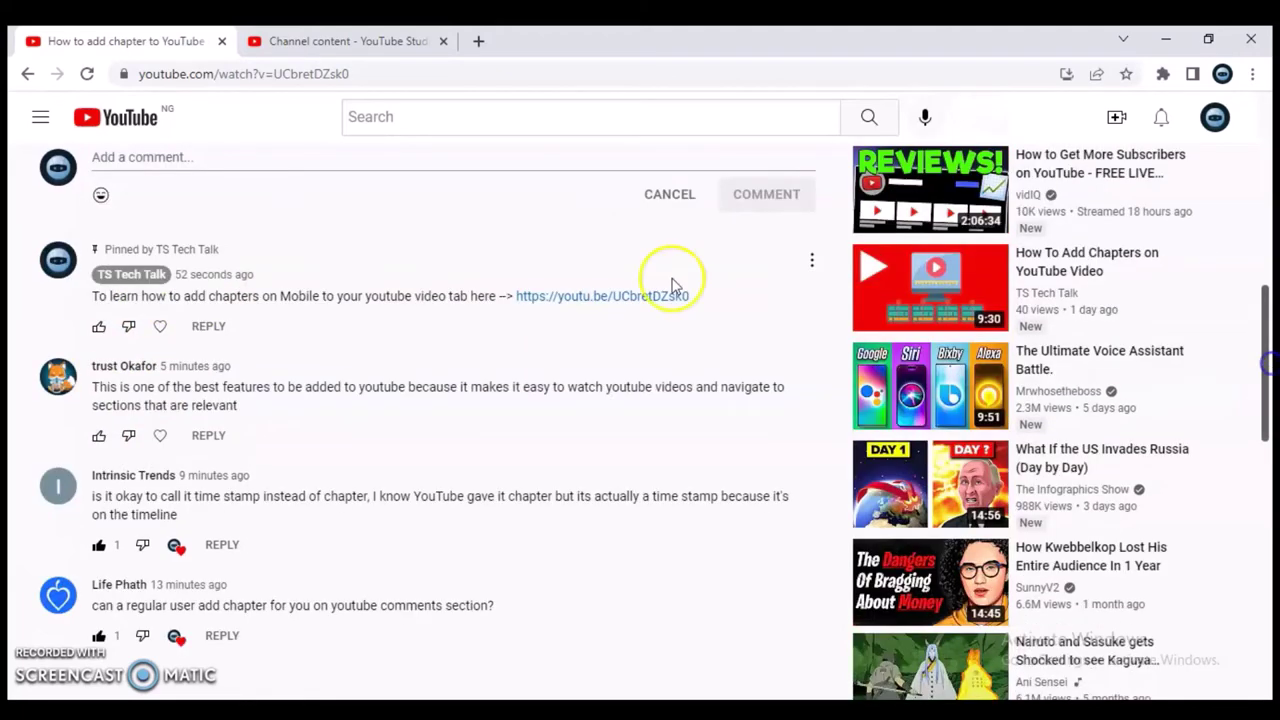
pyautogui.scroll(1, 1260, 340)
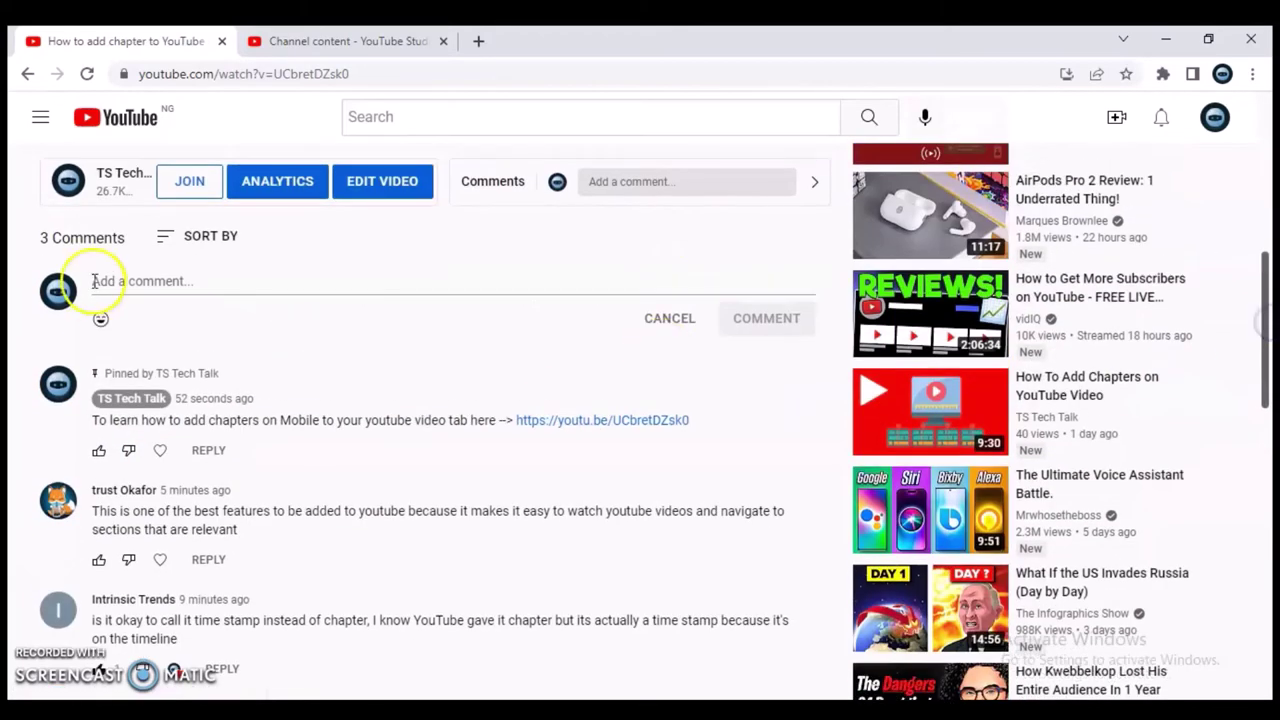
pyautogui.click(200, 236)
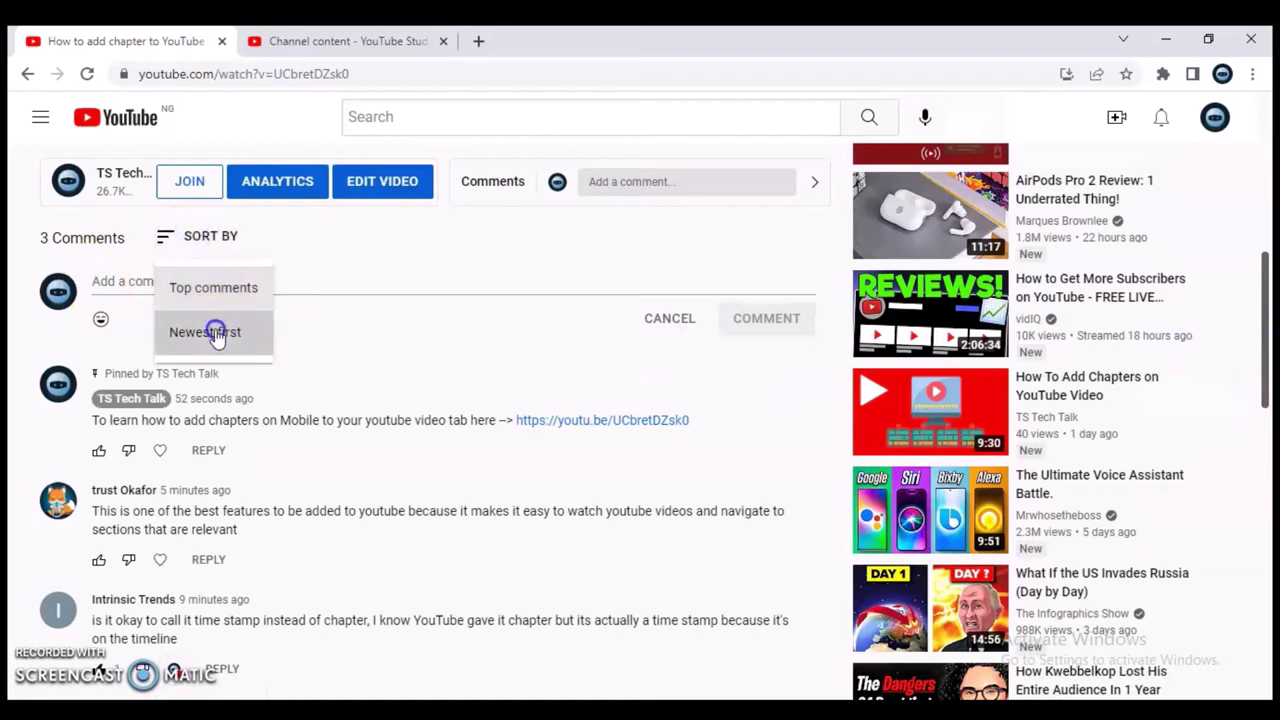
pyautogui.click(215, 334)
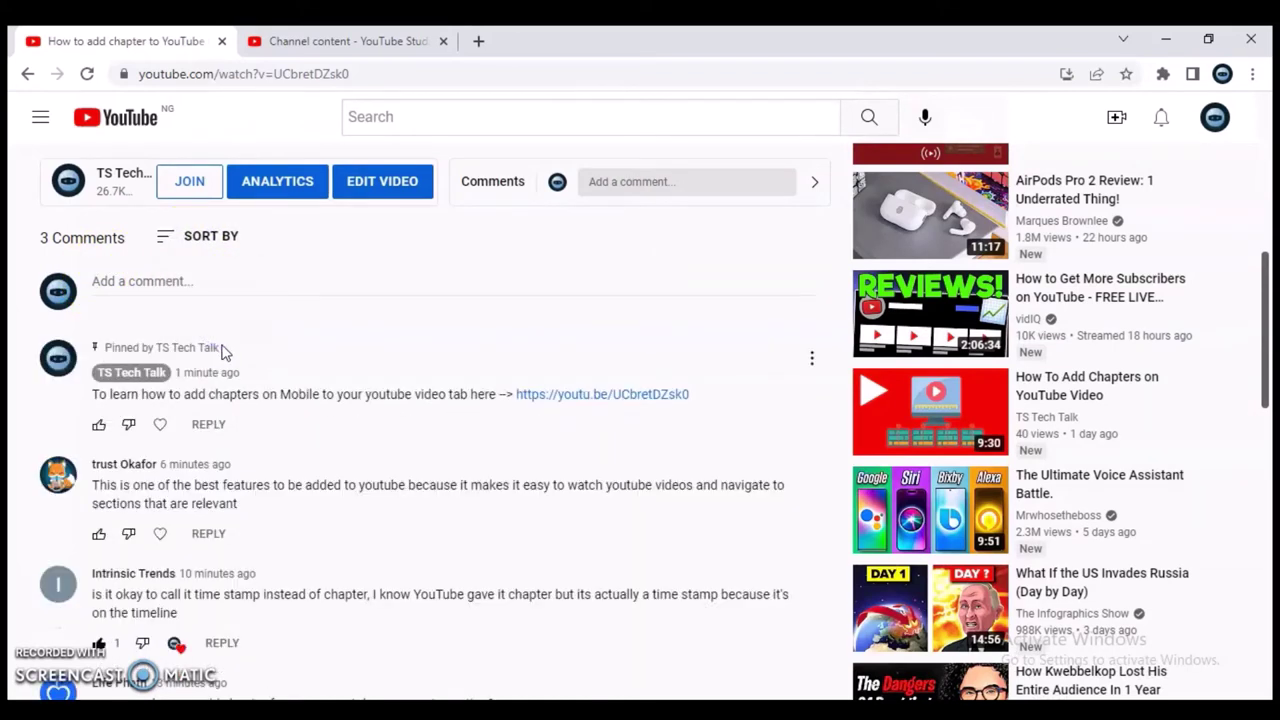
pyautogui.click(166, 240)
pyautogui.click(214, 290)
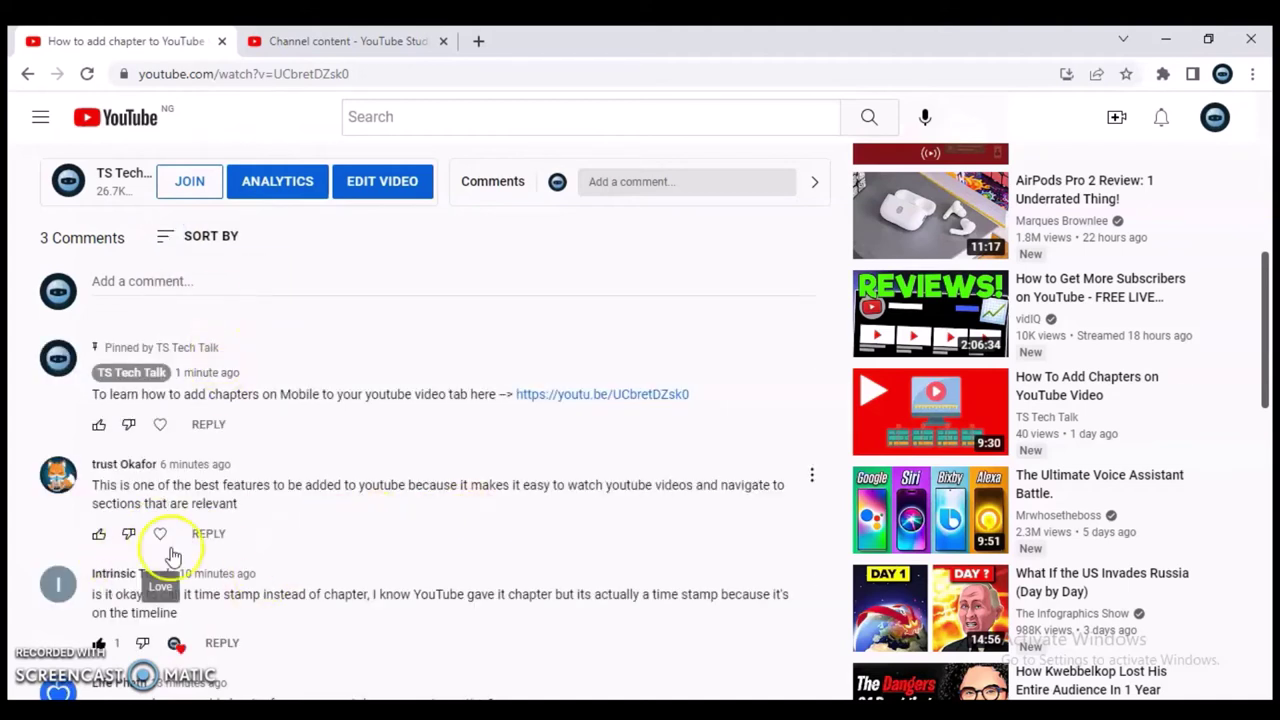
pyautogui.moveTo(1273, 337); pyautogui.dragTo(1270, 400)
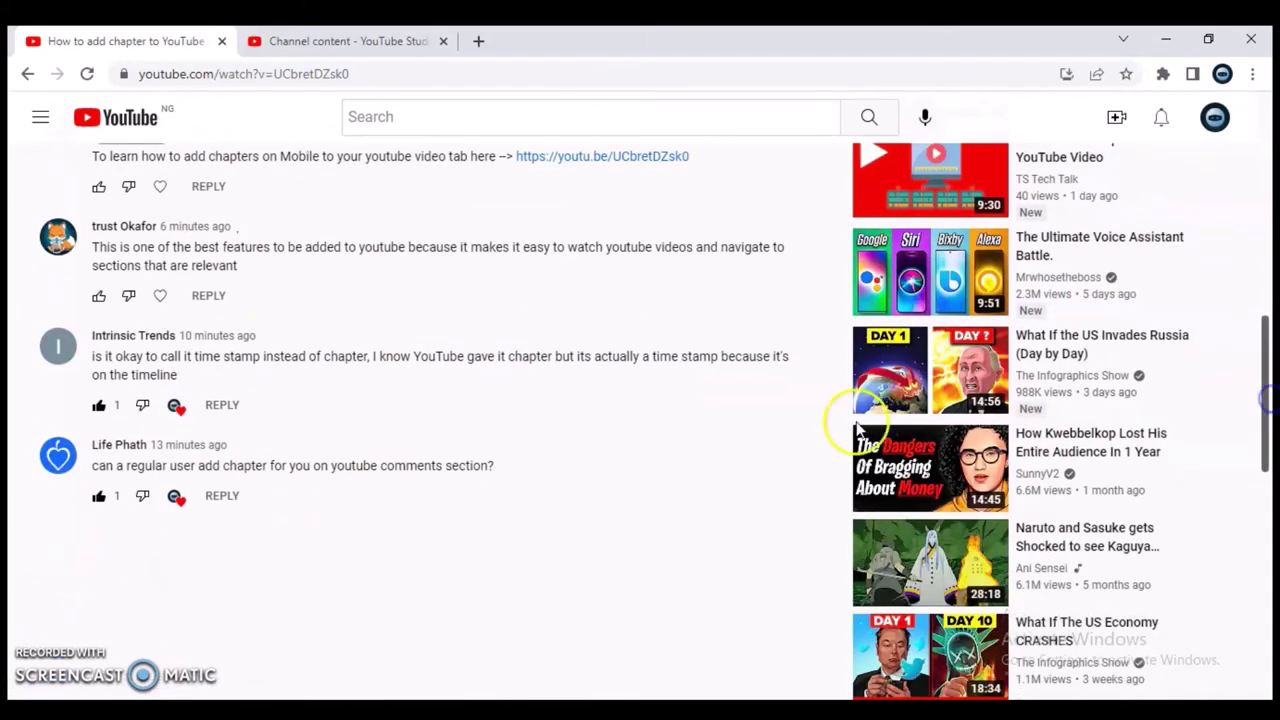
# Step: Reply 'So true' under the viewer's comment about calling chapters time stamps
pyautogui.click(222, 405)
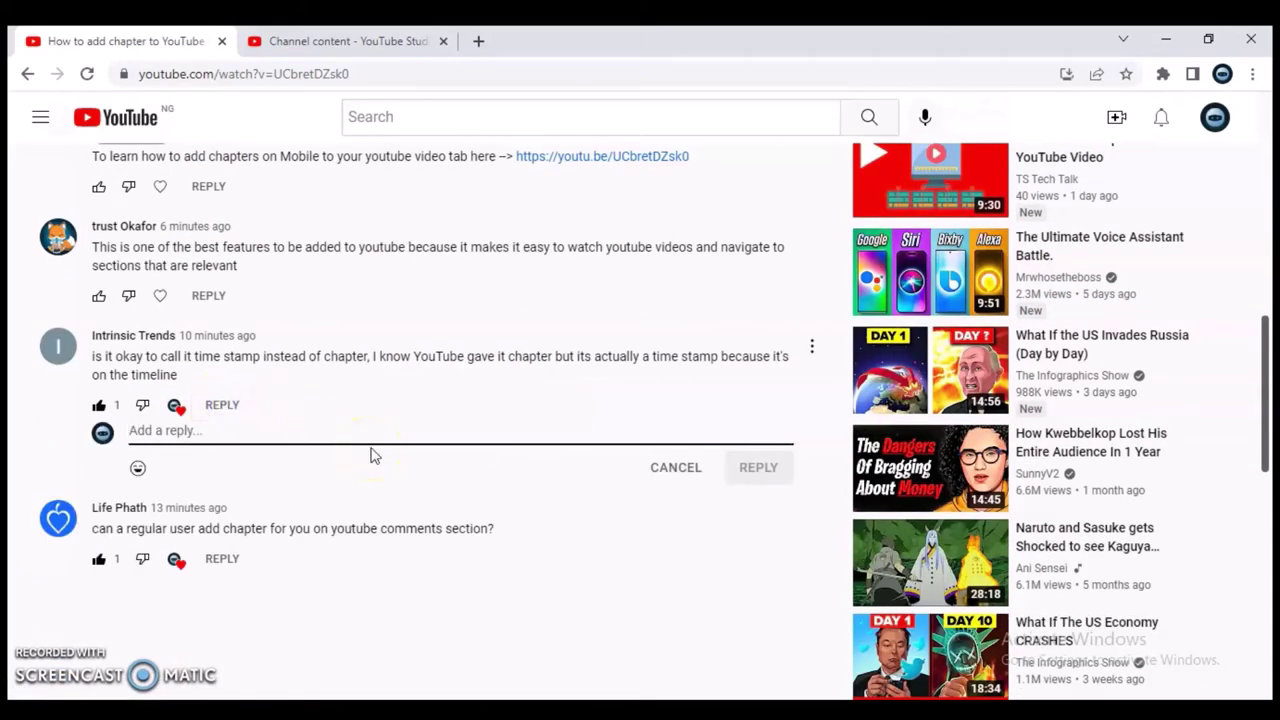
pyautogui.write('So true')
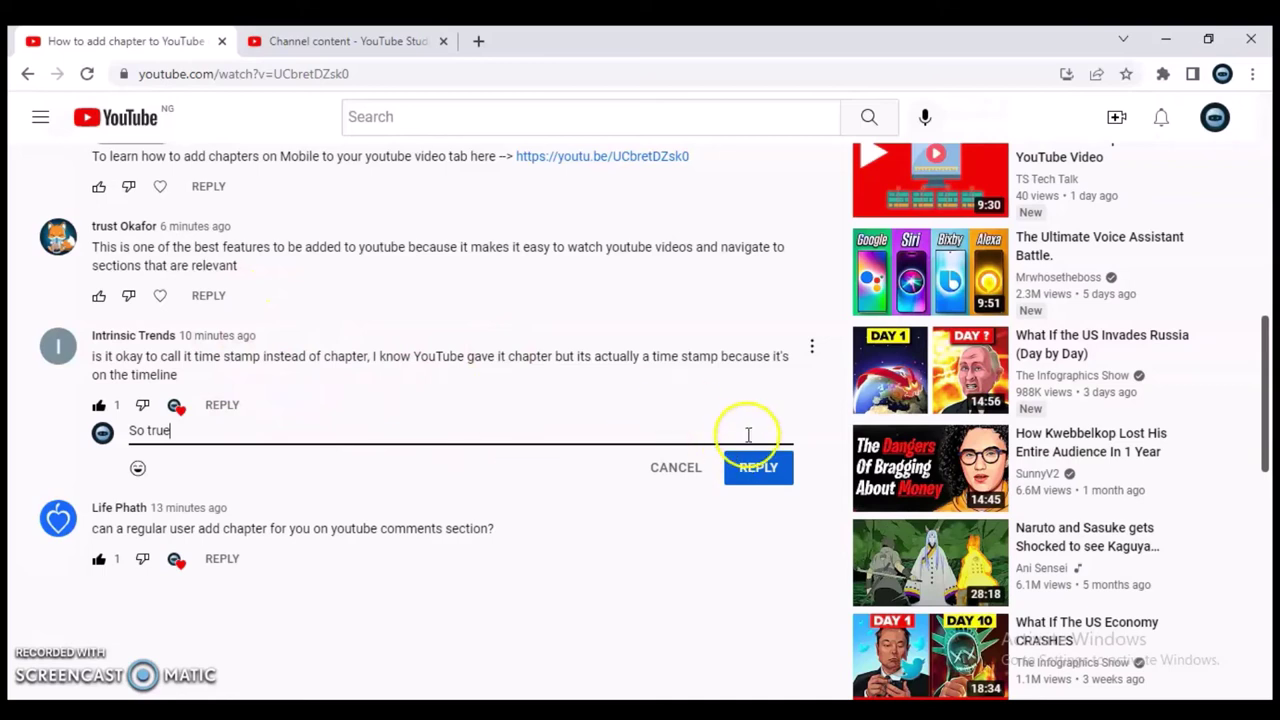
pyautogui.click(768, 474)
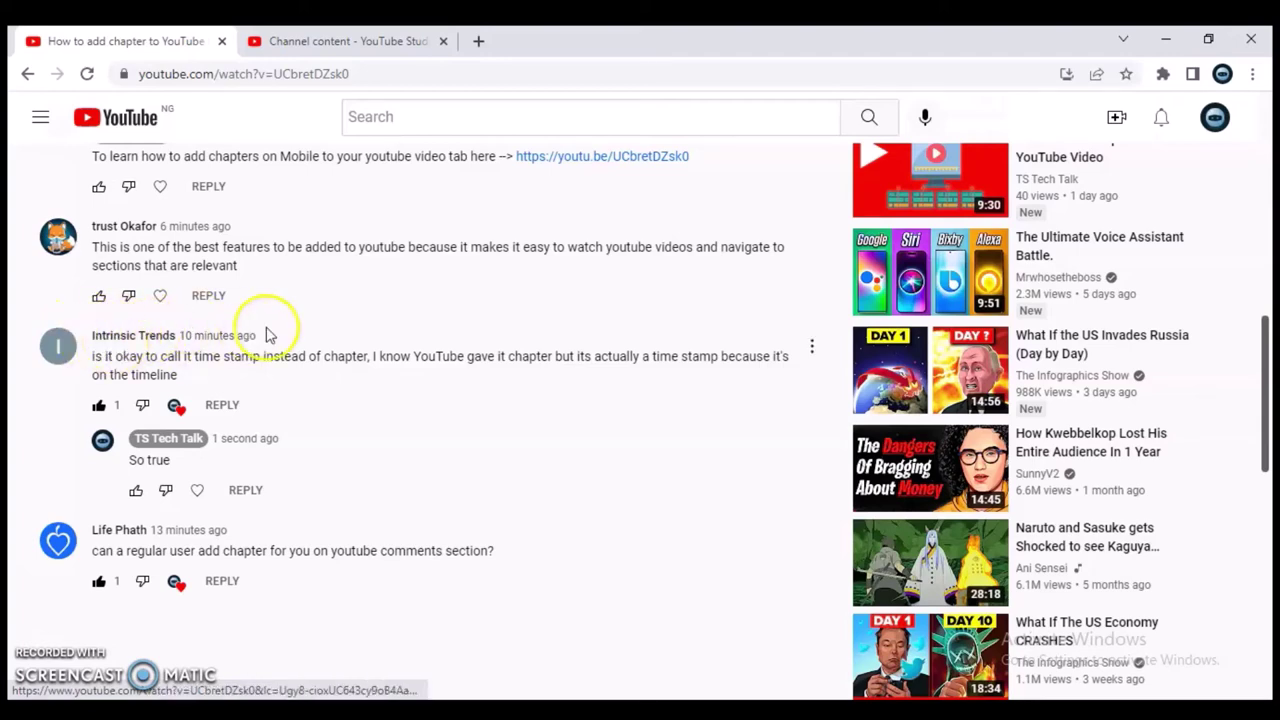
pyautogui.moveTo(1266, 371); pyautogui.dragTo(1272, 318)
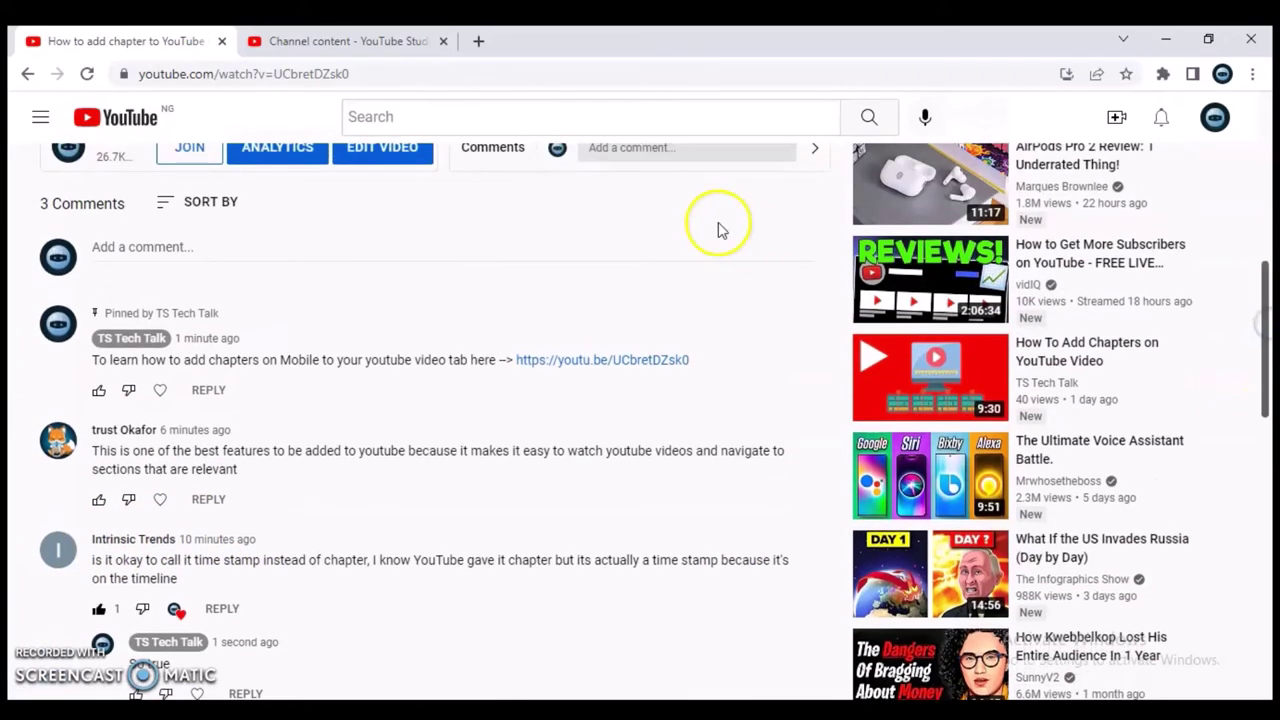
# Step: Refresh comments via Newest first then Top comments, and like the time-stamp comment
pyautogui.click(192, 201)
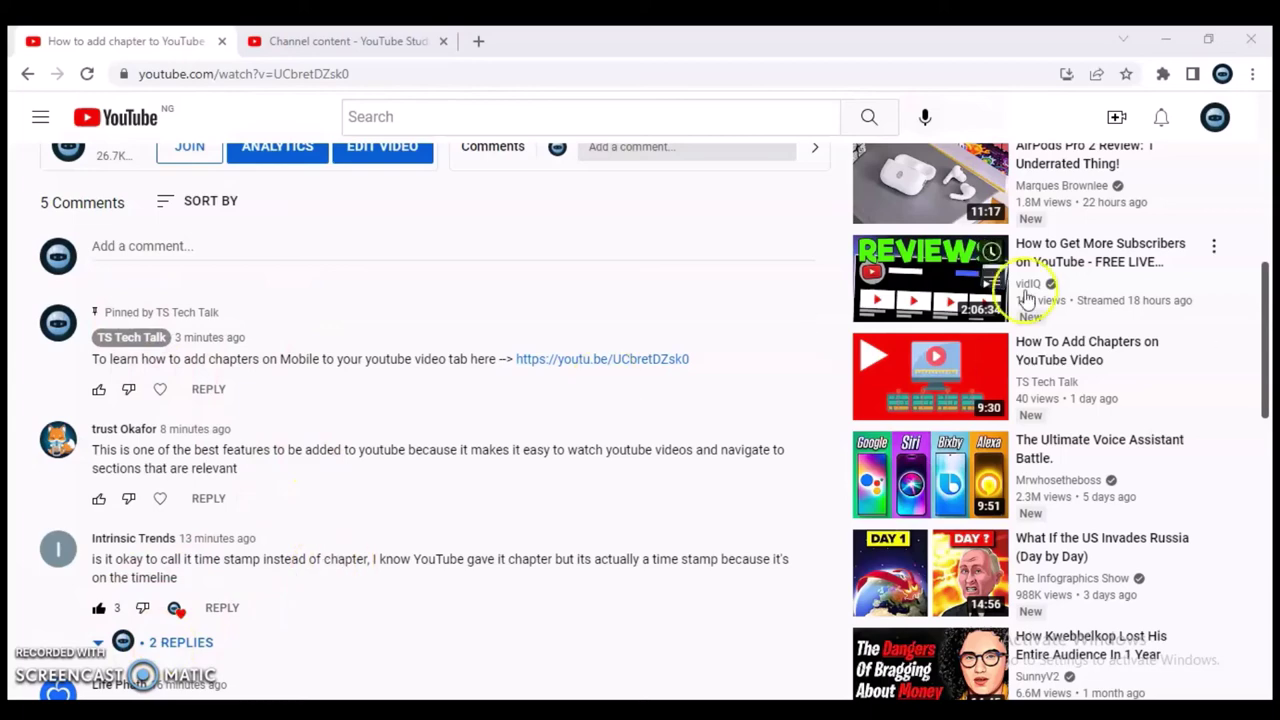
pyautogui.click(196, 205)
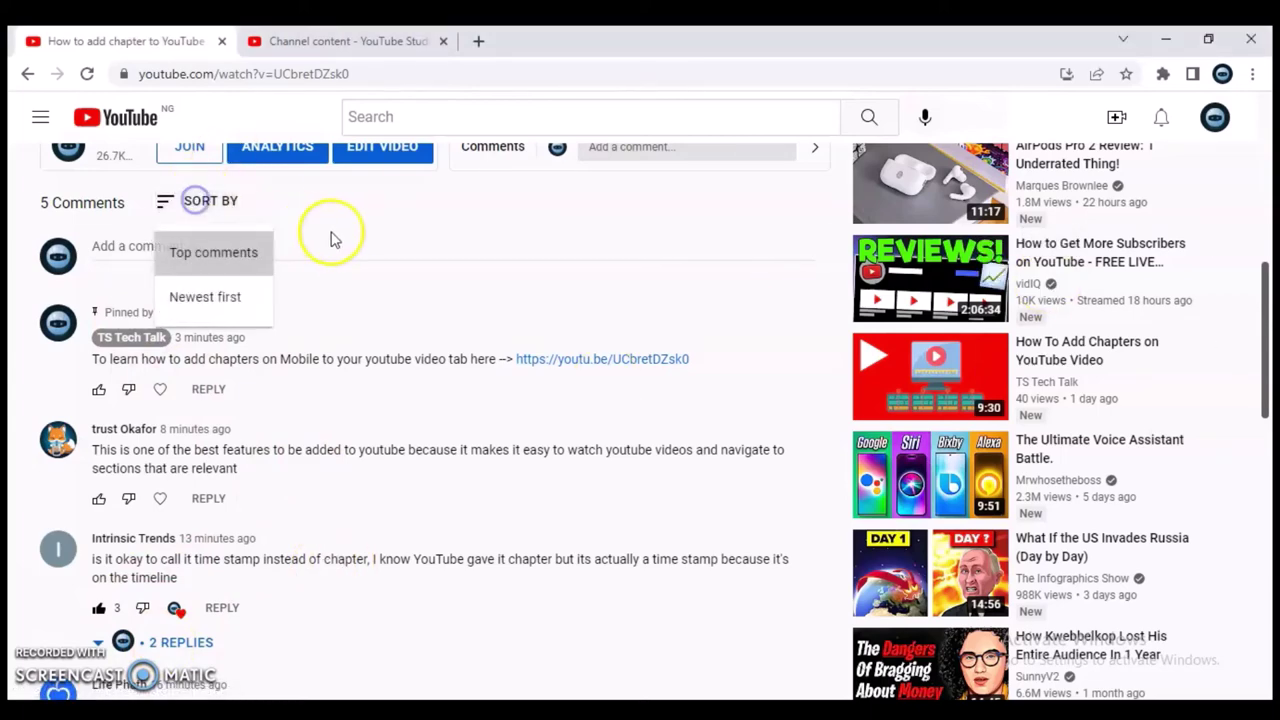
pyautogui.click(210, 308)
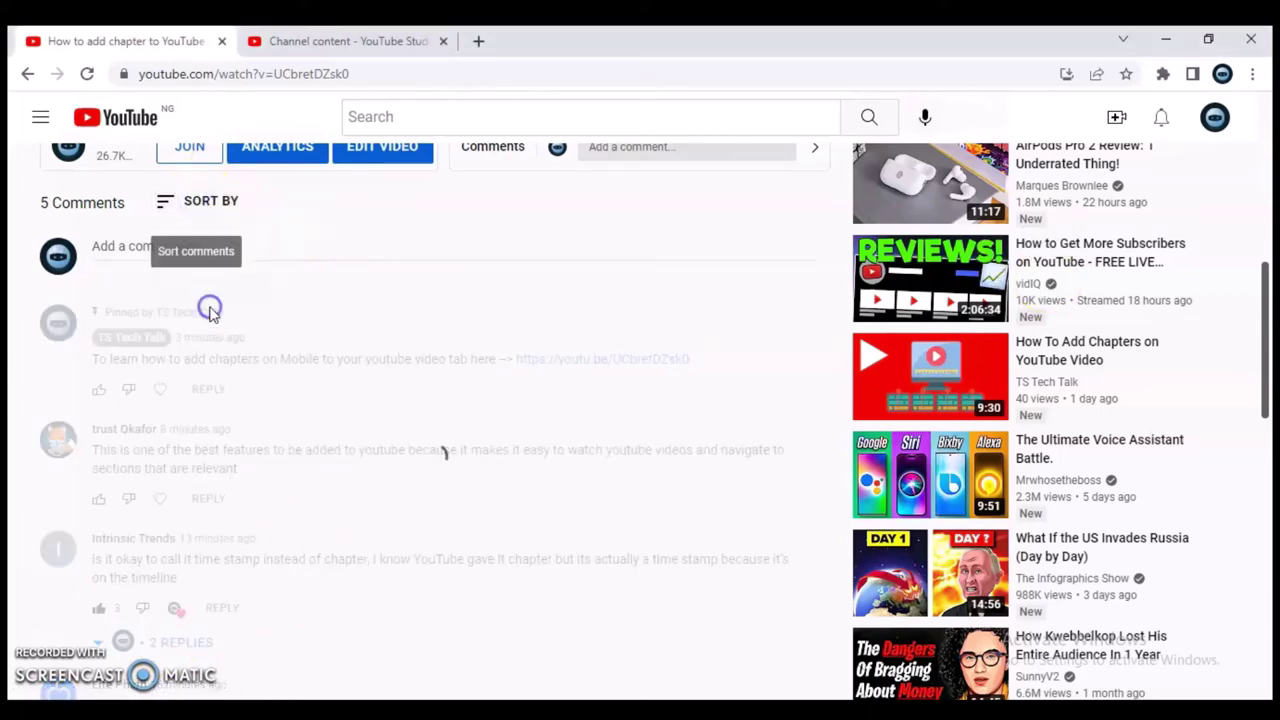
pyautogui.click(208, 205)
pyautogui.click(212, 250)
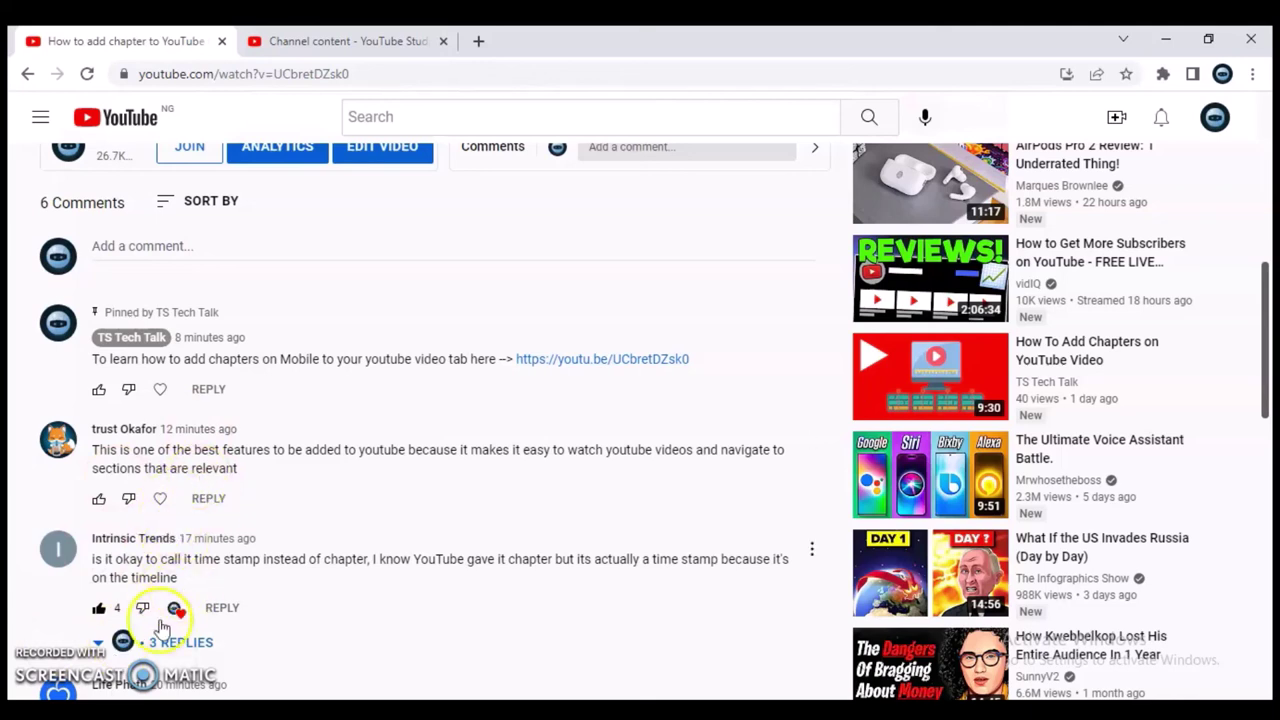
pyautogui.click(104, 608)
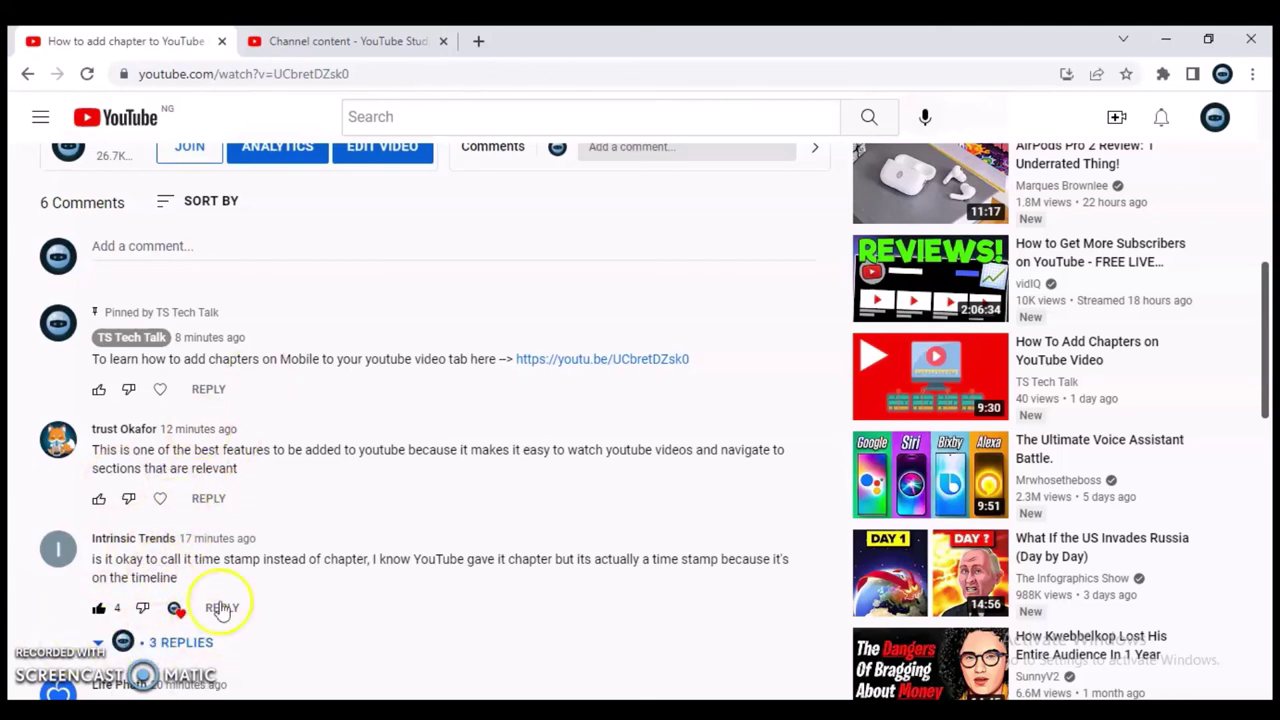